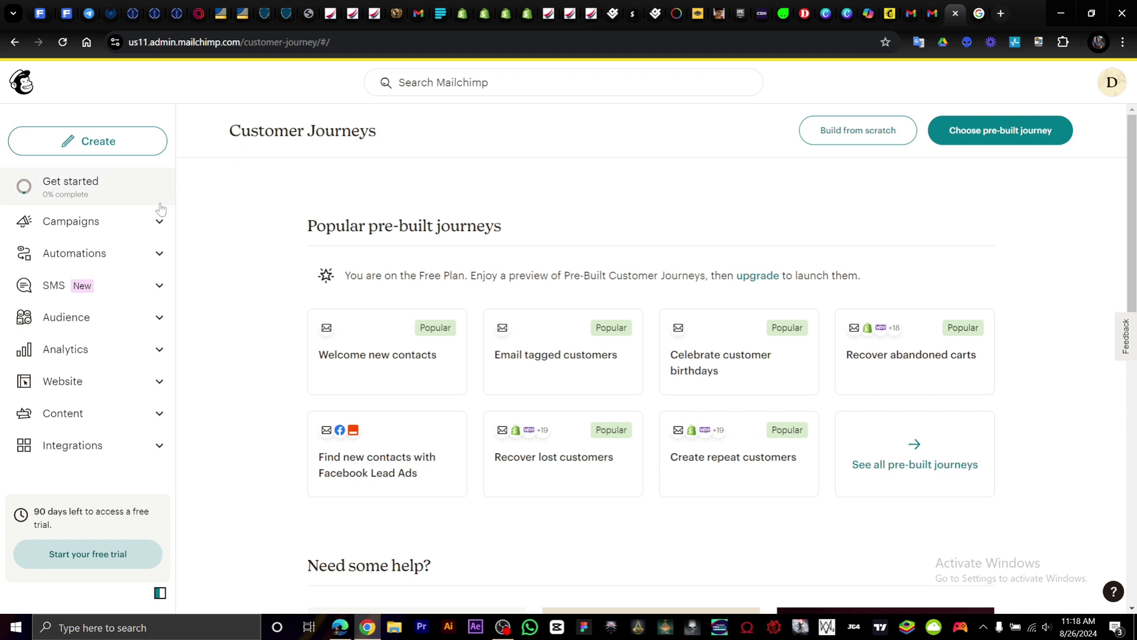
Start a new regular email campaign via Campaigns, Create, Email and Design Email.
left_click(159, 223)
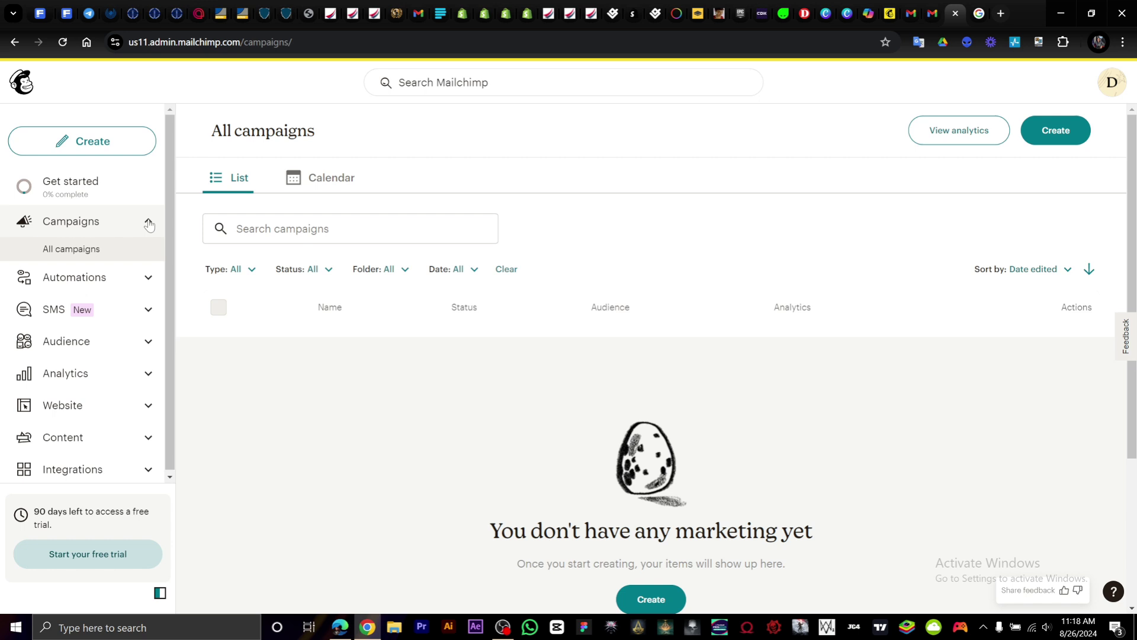
left_click(148, 224)
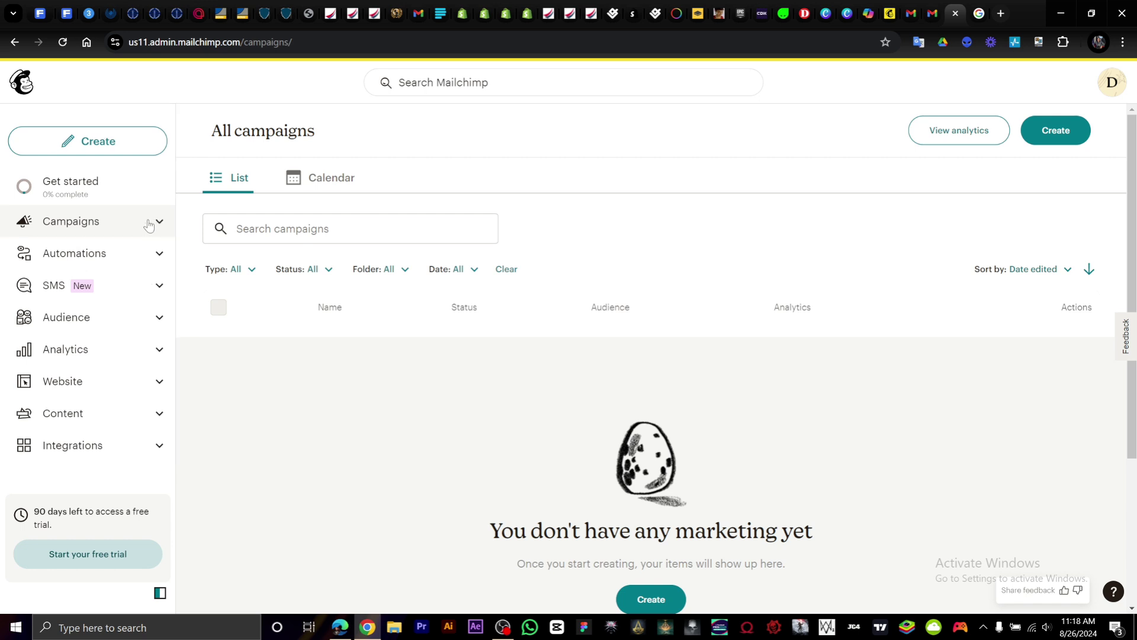
left_click(84, 148)
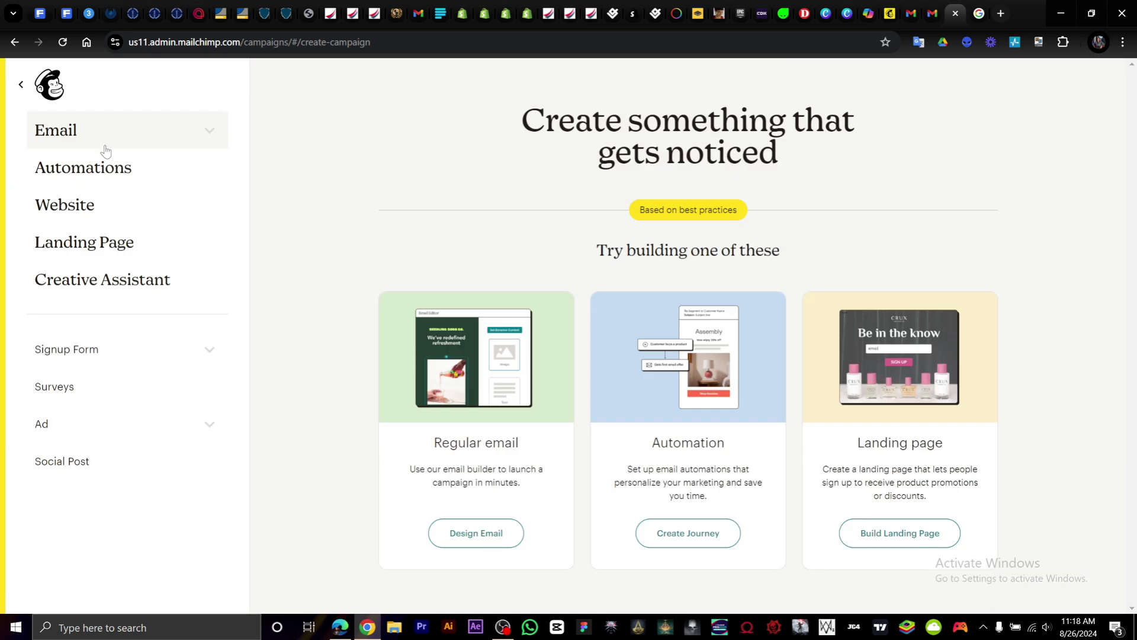
left_click(200, 140)
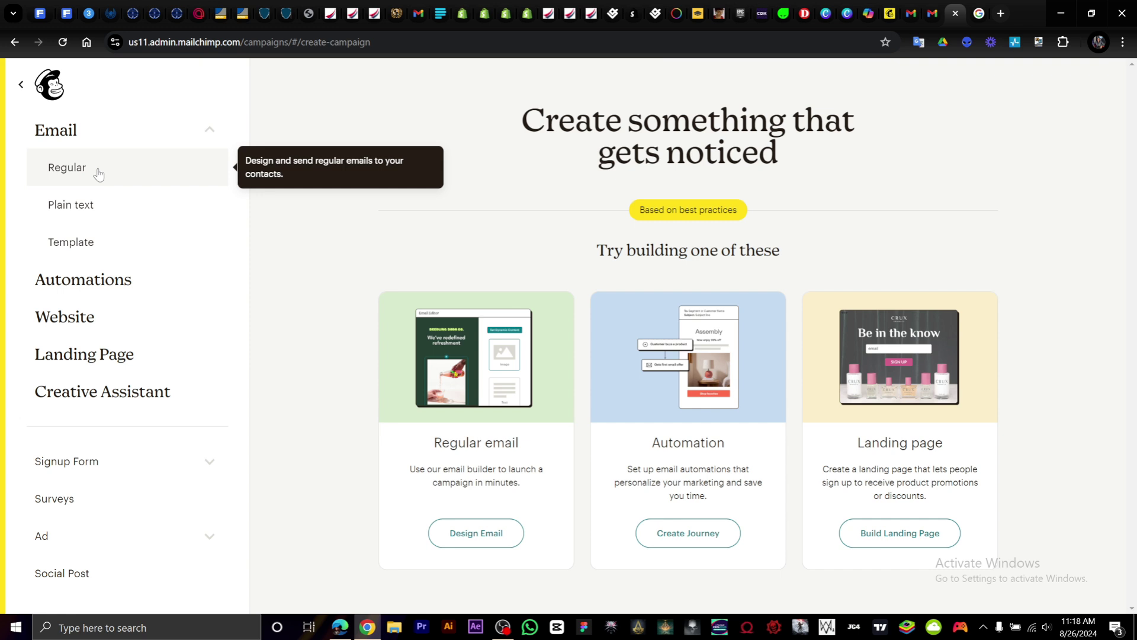
left_click(217, 135)
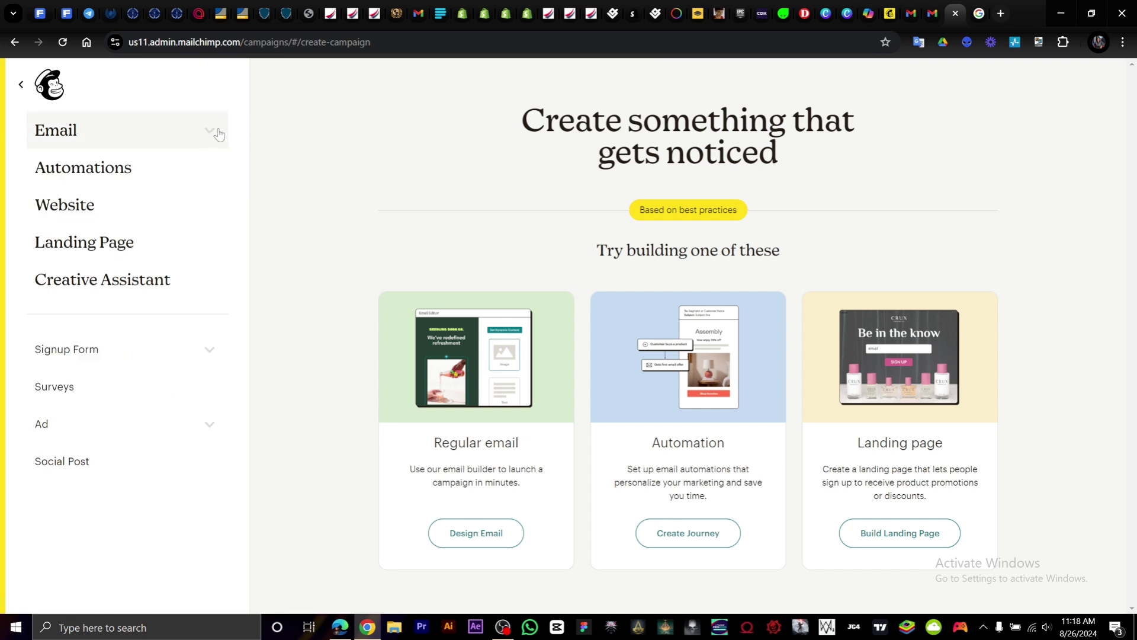
left_click(219, 137)
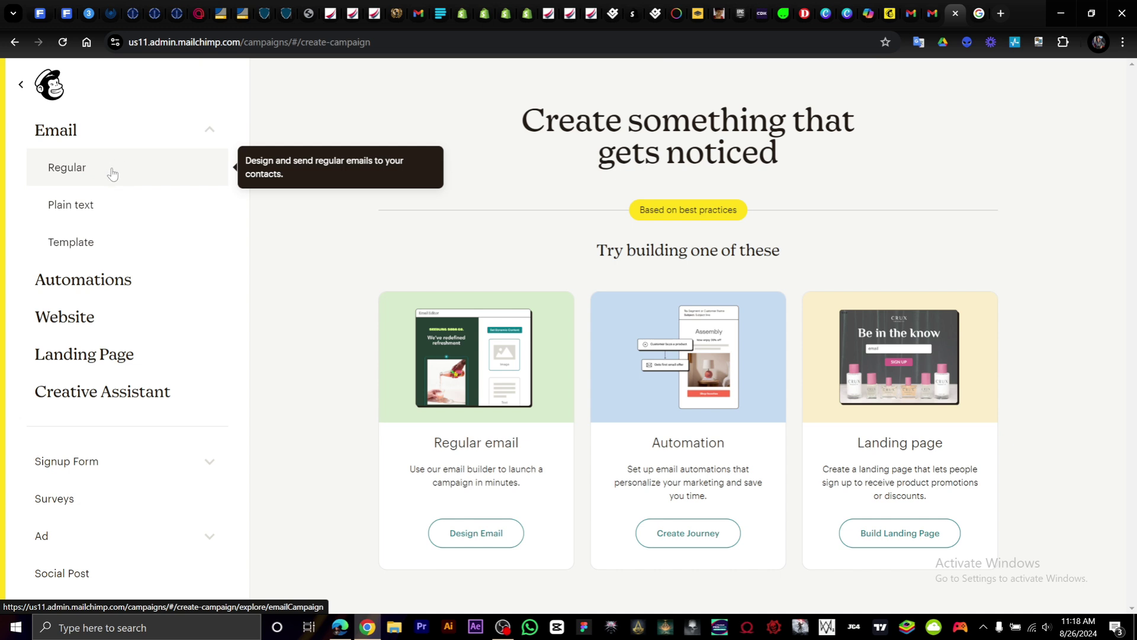
left_click(489, 543)
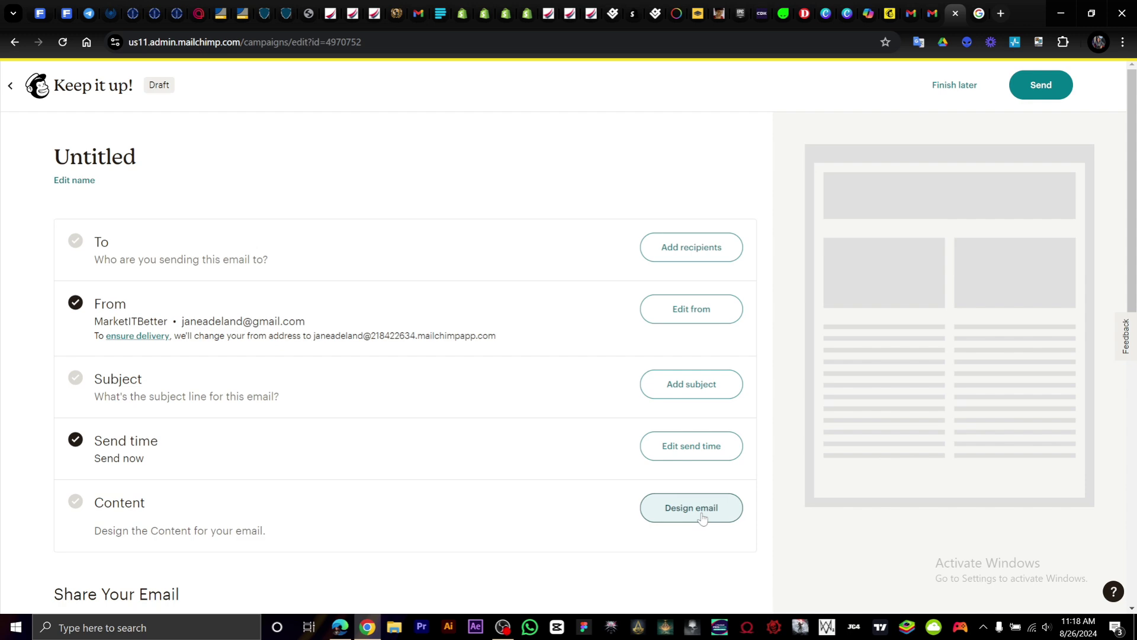
Open Add recipients and Import contacts, then back out to the draft without importing anyone.
scroll(705, 509, "down", 2)
scroll(457, 408, "down", 3)
scroll(456, 396, "up", 6)
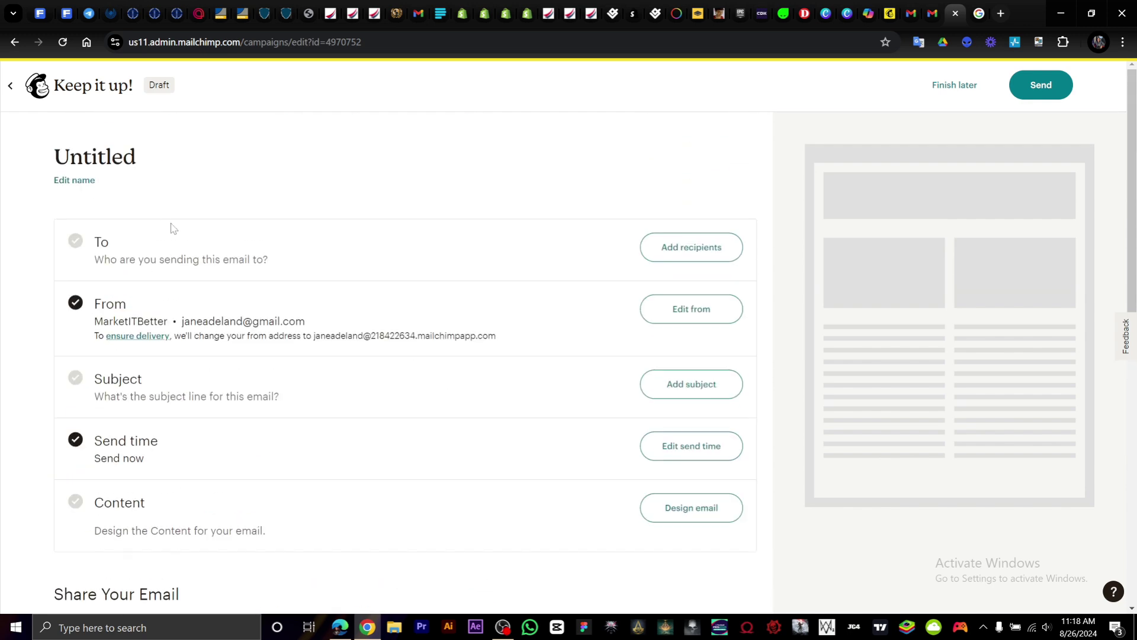
left_click(697, 256)
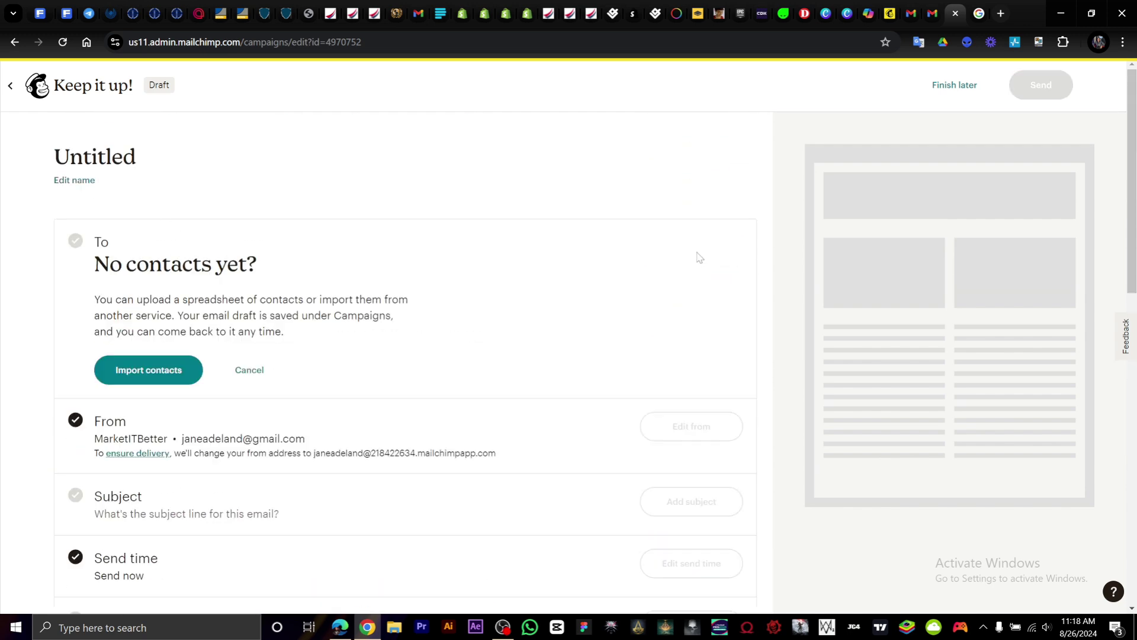
left_click(169, 376)
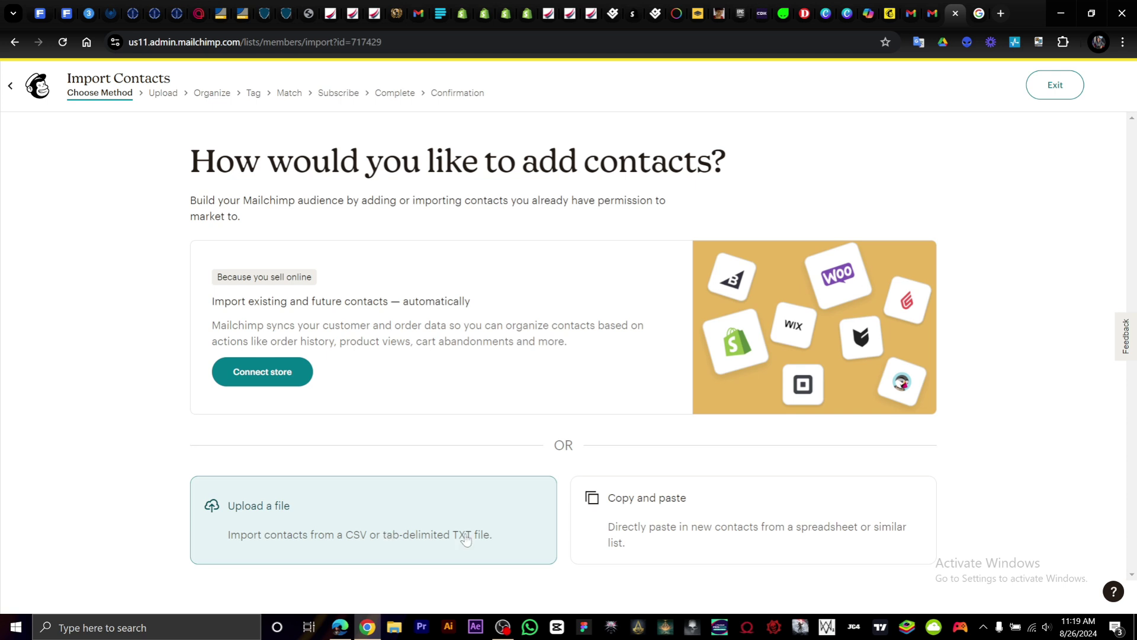
left_click(10, 85)
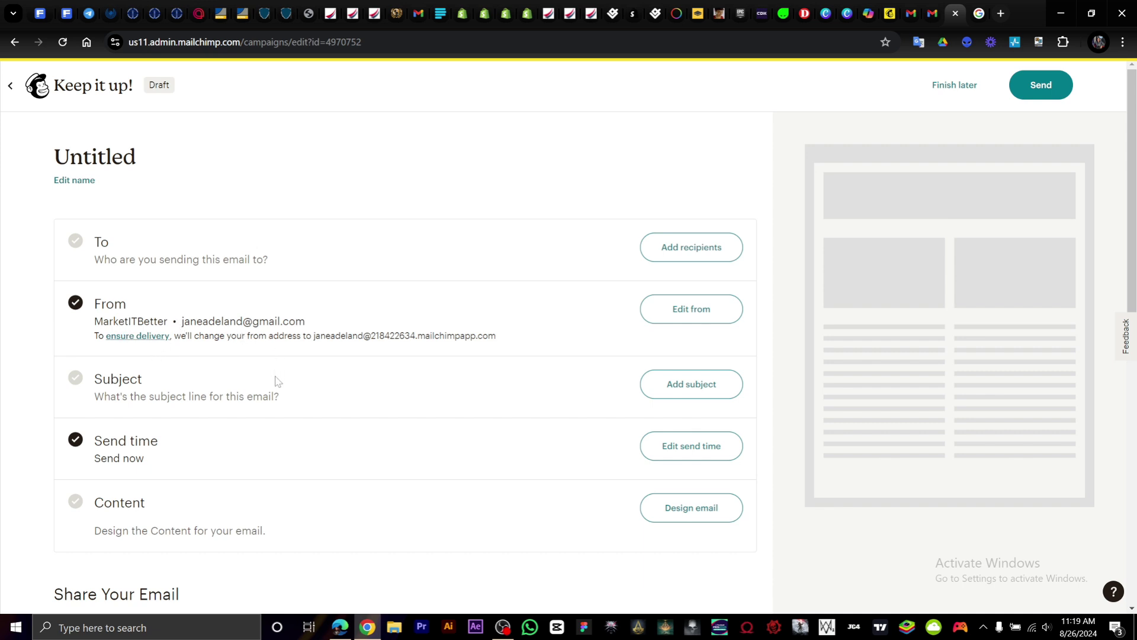
Set the subject line to 'welcome to our daily newsletter' and save it.
left_click(693, 385)
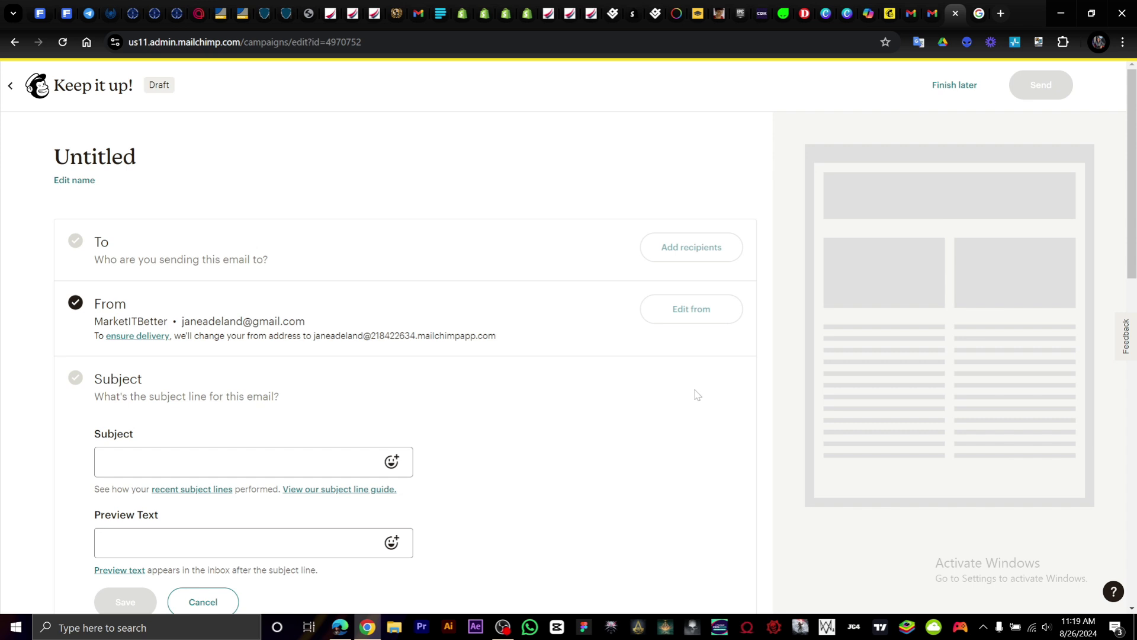
scroll(291, 424, "down", 3)
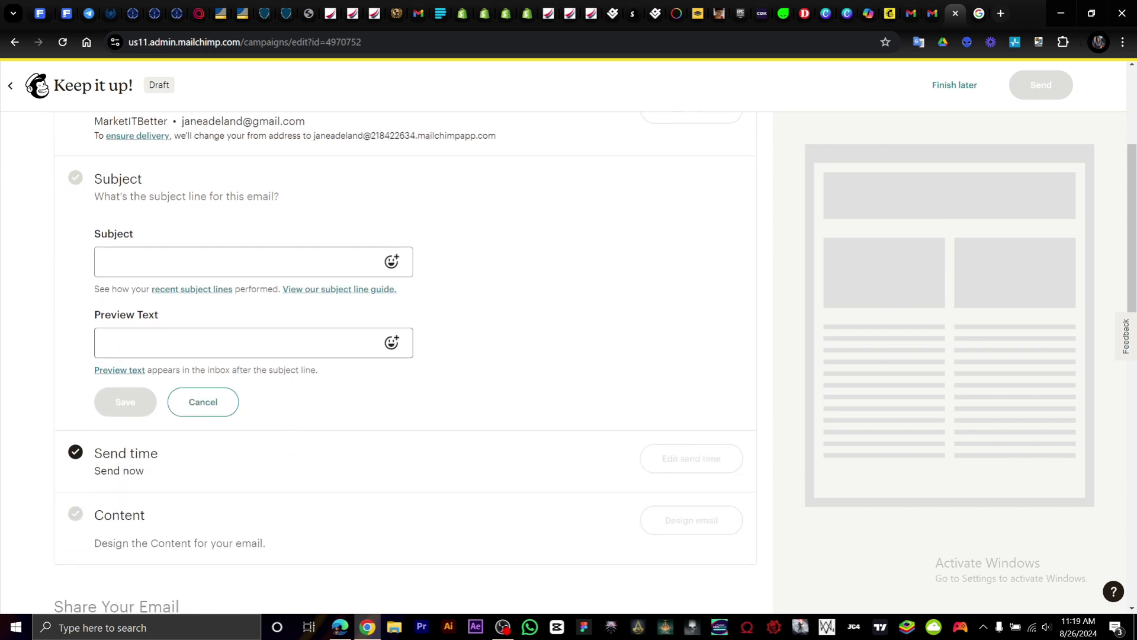
scroll(238, 347, "up", 4)
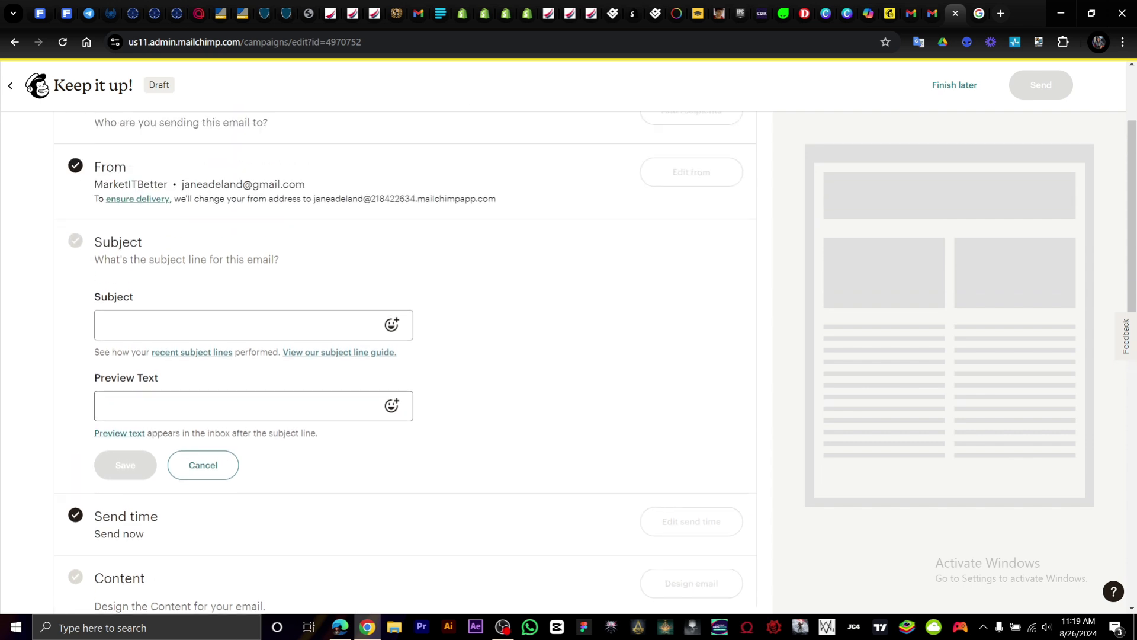
scroll(279, 360, "down", 1)
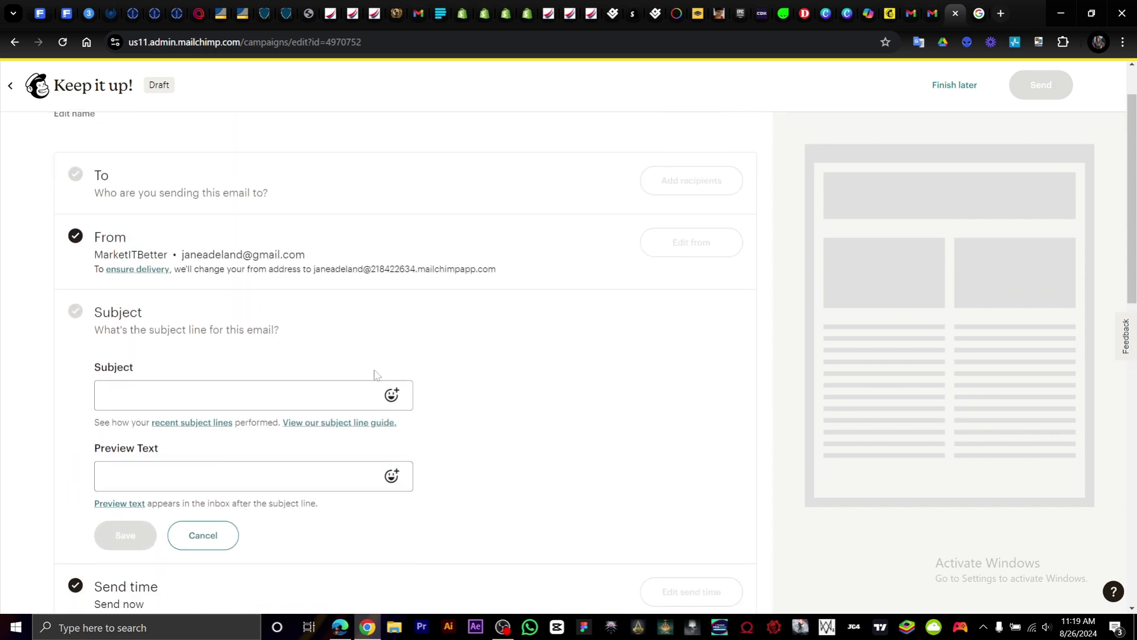
scroll(376, 373, "down", 2)
left_click(243, 274)
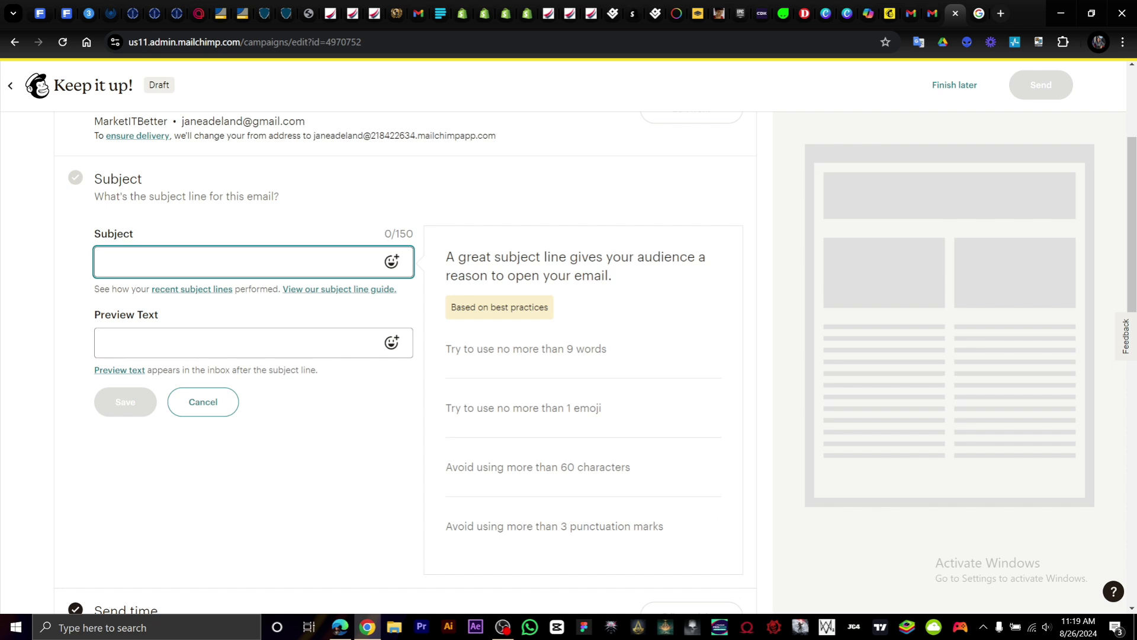
type("welcome to")
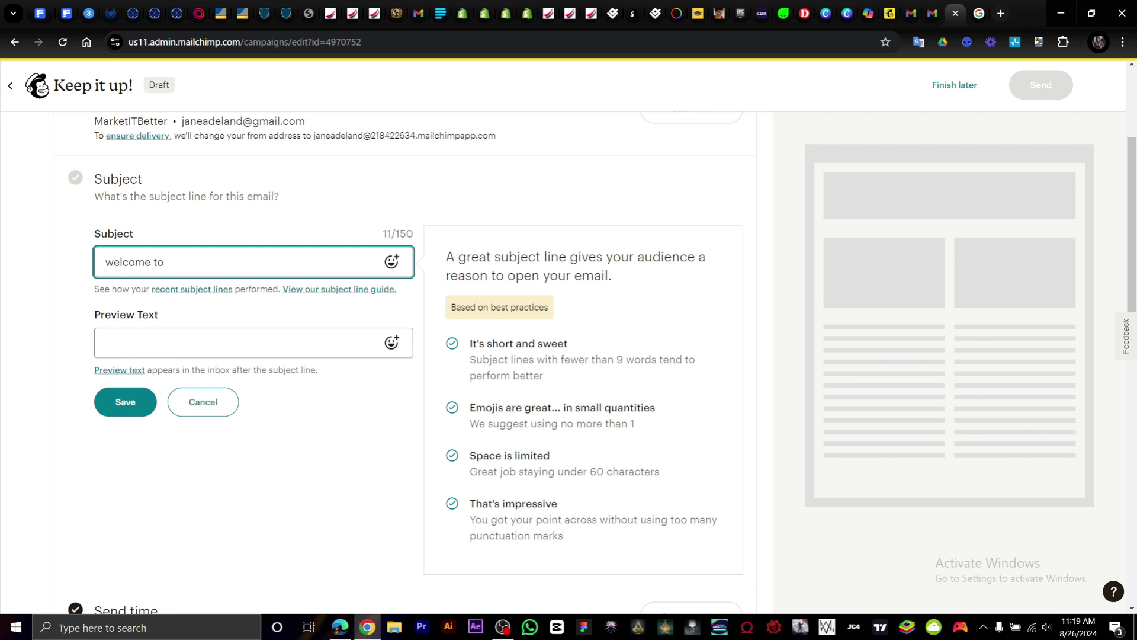
type(" our daily newsletter")
left_click(131, 402)
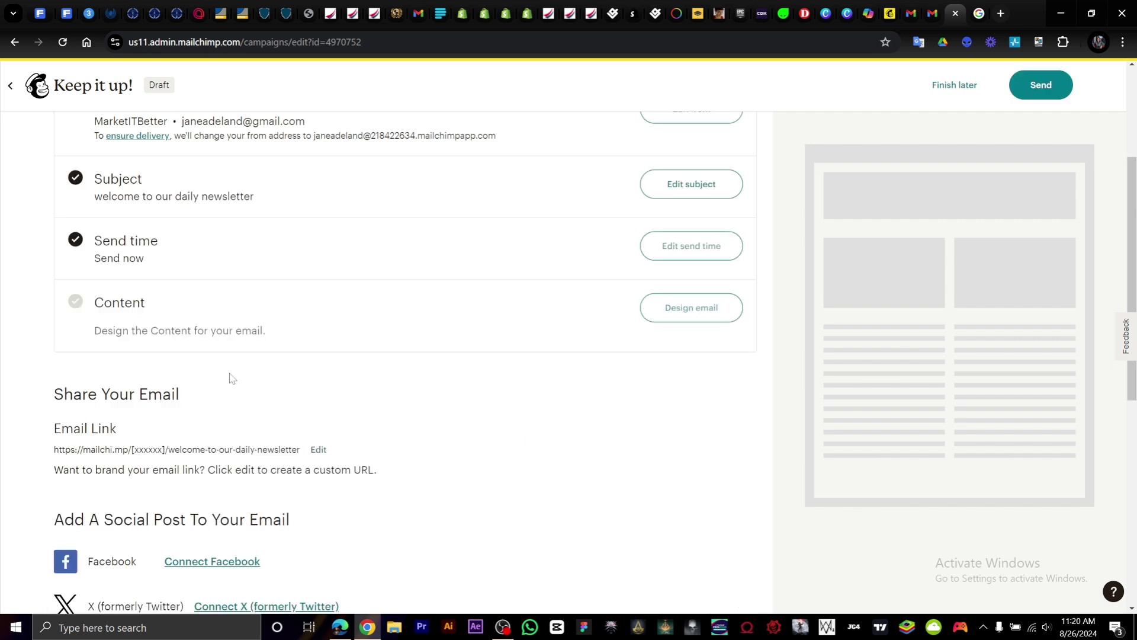
Browse the Select a template gallery of 137 templates such as Bold, Minimal and Natural.
scroll(249, 349, "up", 1)
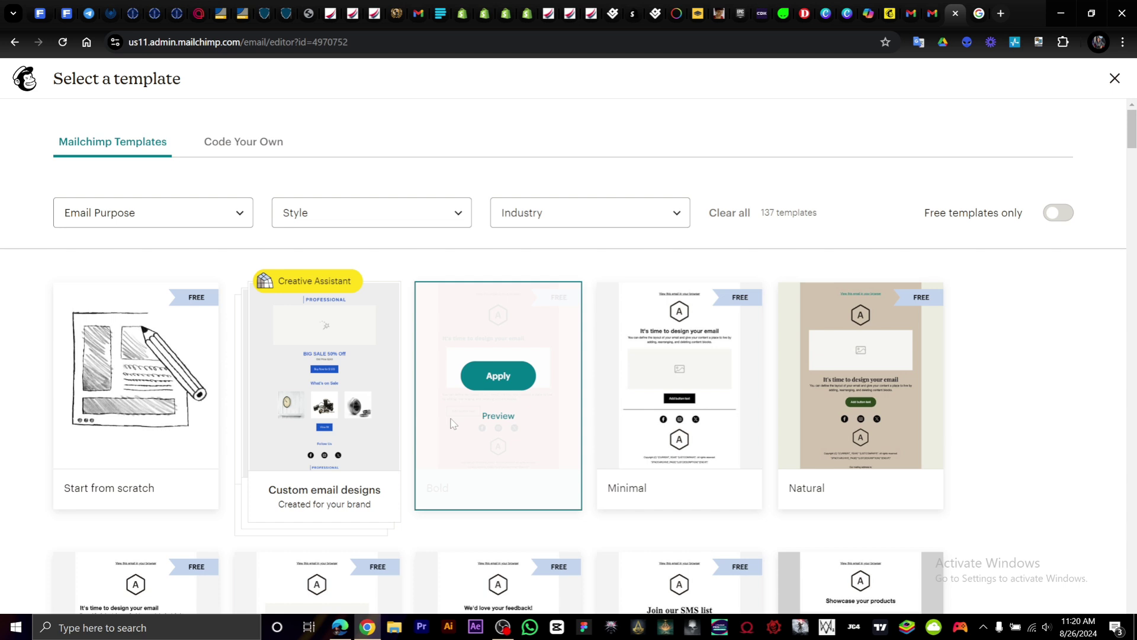
scroll(680, 367, "down", 1)
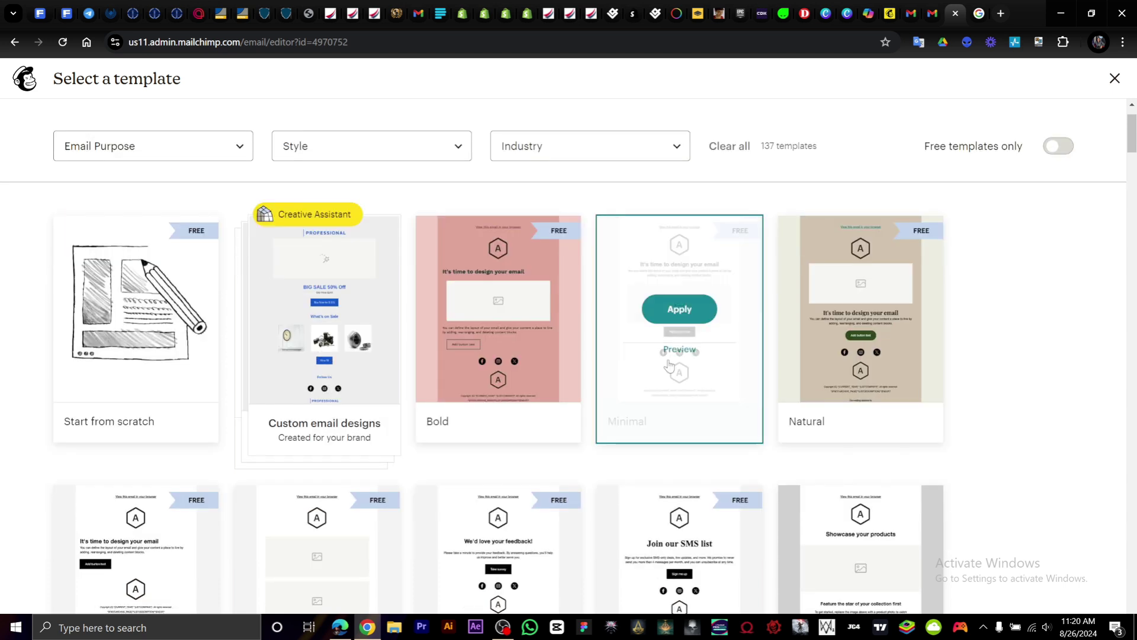
Apply the Natural template and scroll the editor canvas back to the top.
mouse_move(865, 320)
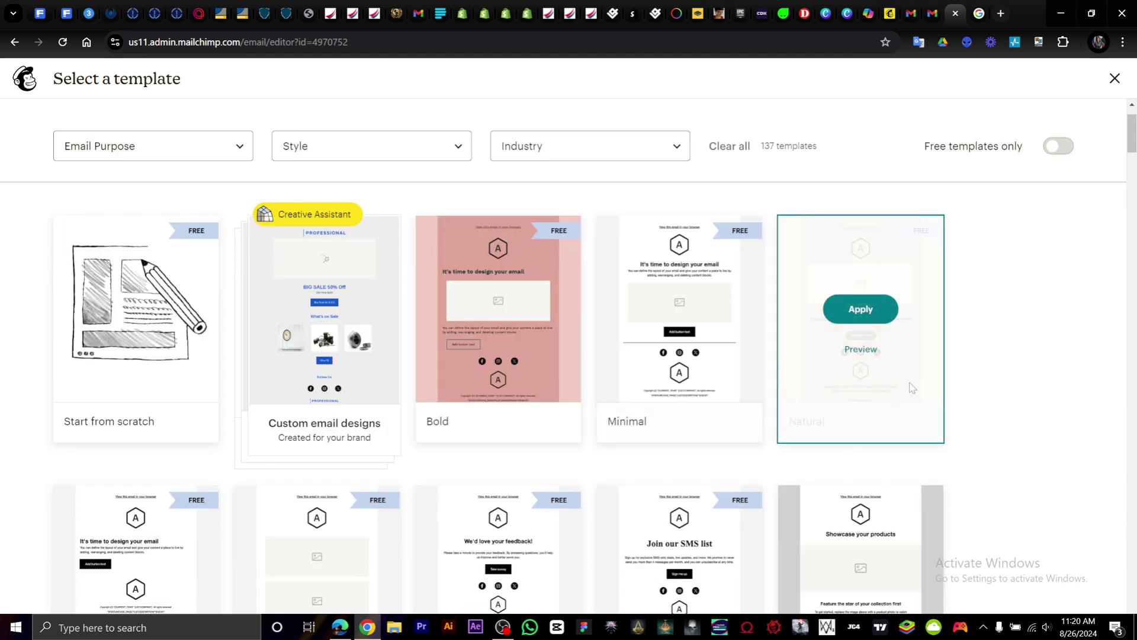
left_click(861, 311)
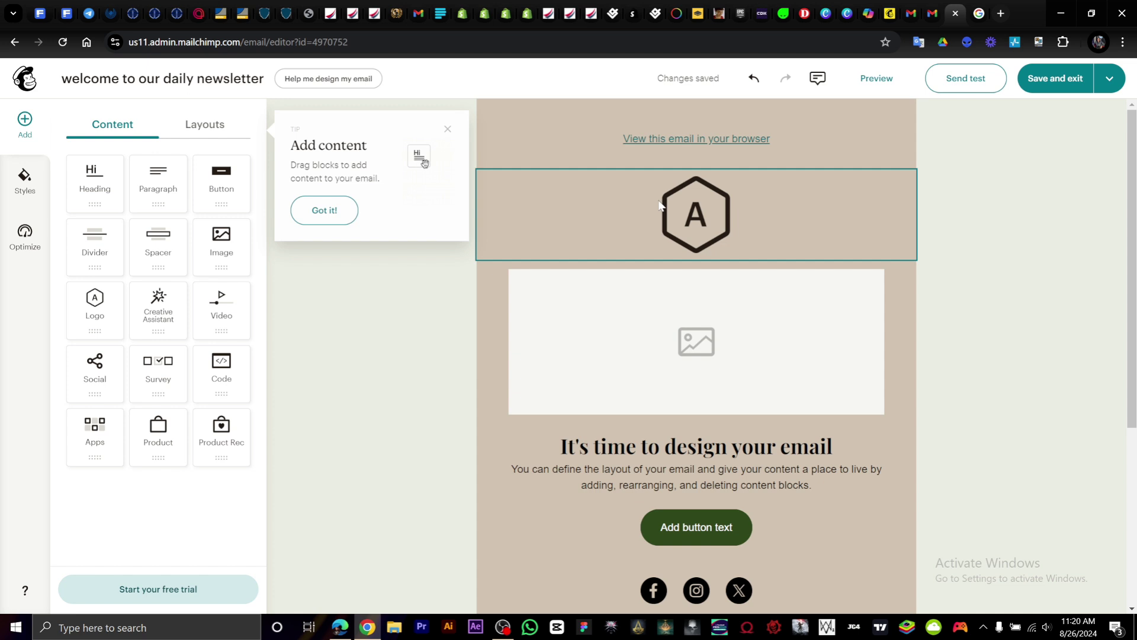
scroll(703, 200, "down", 5)
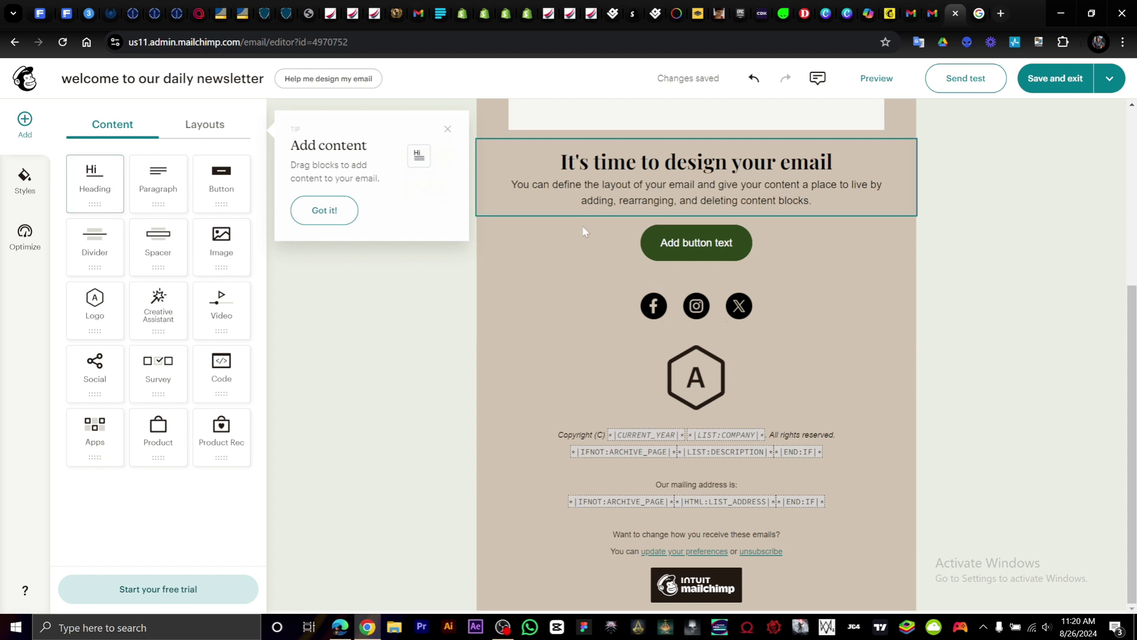
scroll(648, 240, "up", 4)
scroll(647, 239, "up", 1)
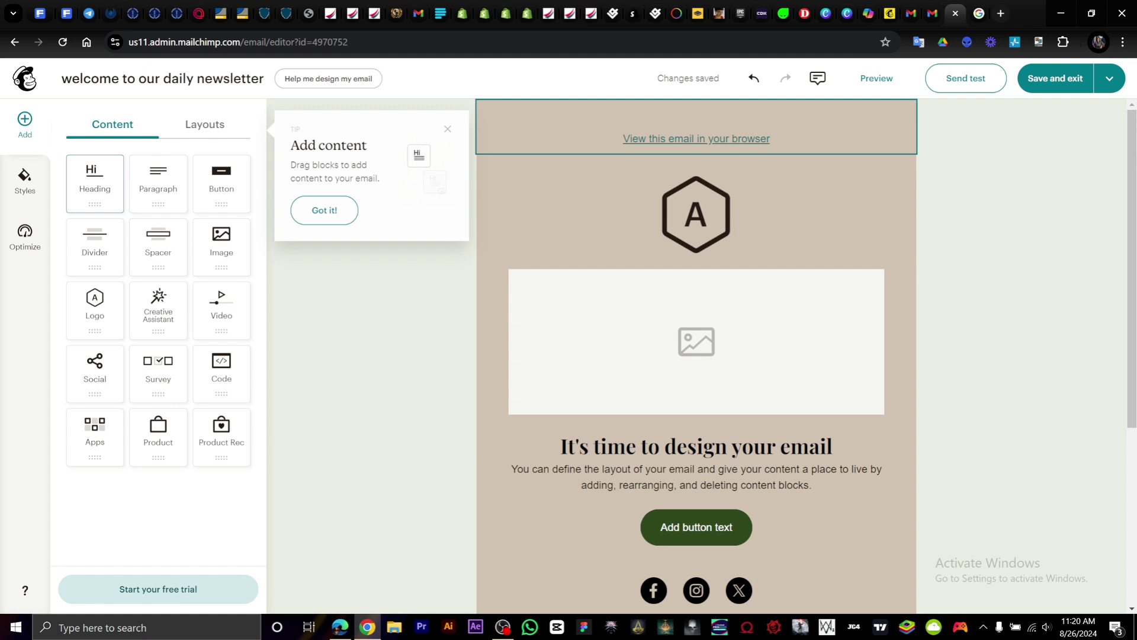
Shrink the header logo to 24% using the Scale size option.
left_click(708, 210)
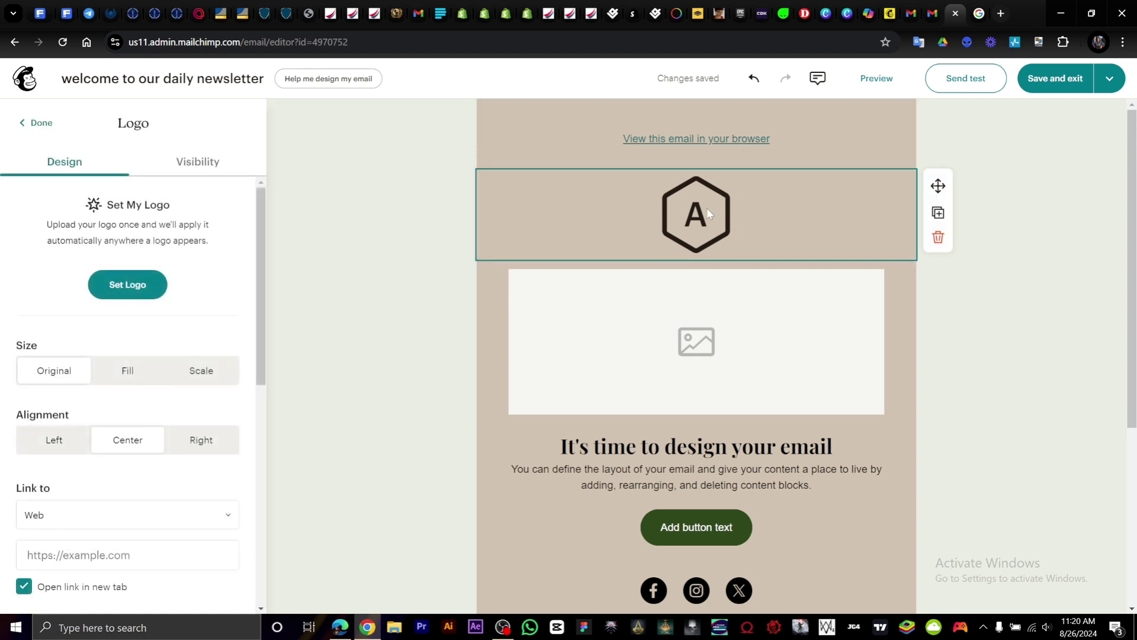
left_click(130, 381)
left_click(55, 385)
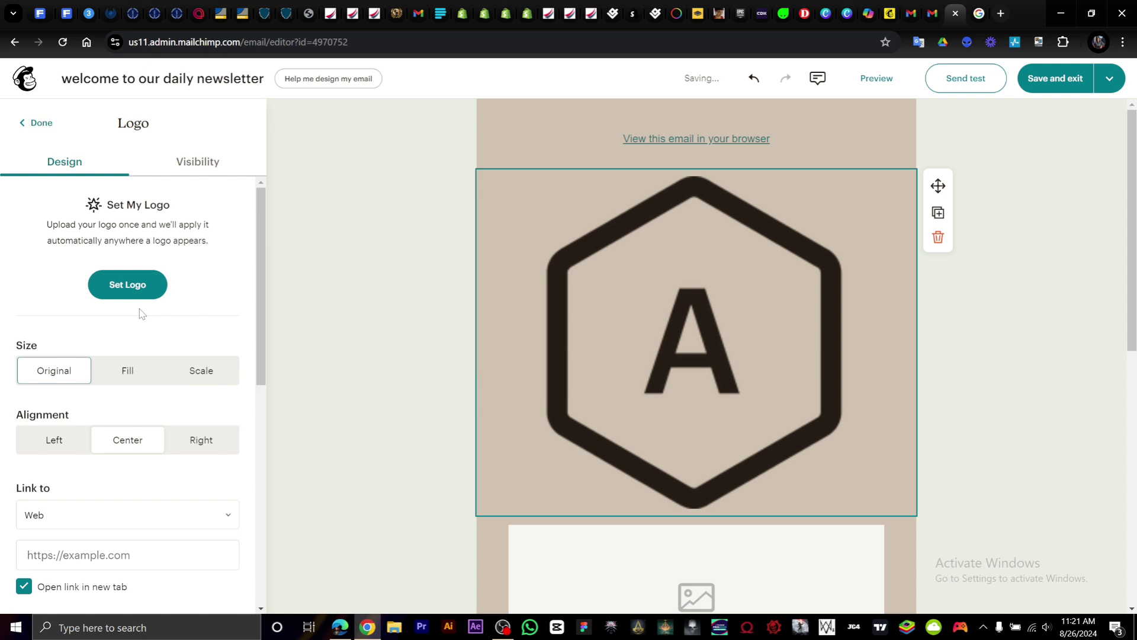
left_click(210, 379)
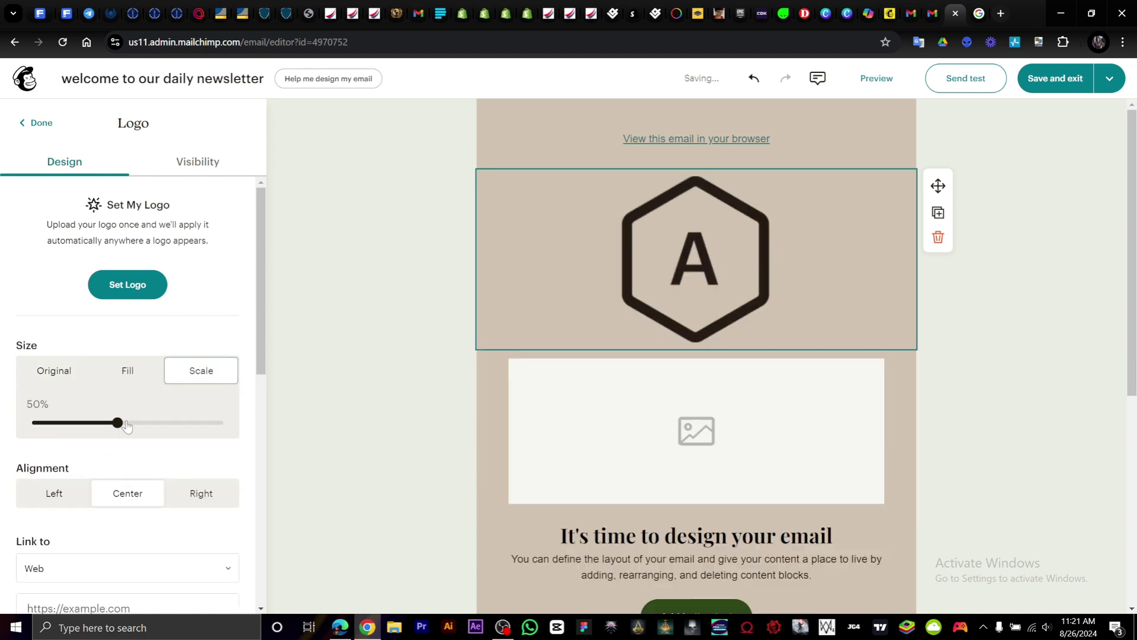
left_click_drag(117, 422, 64, 422)
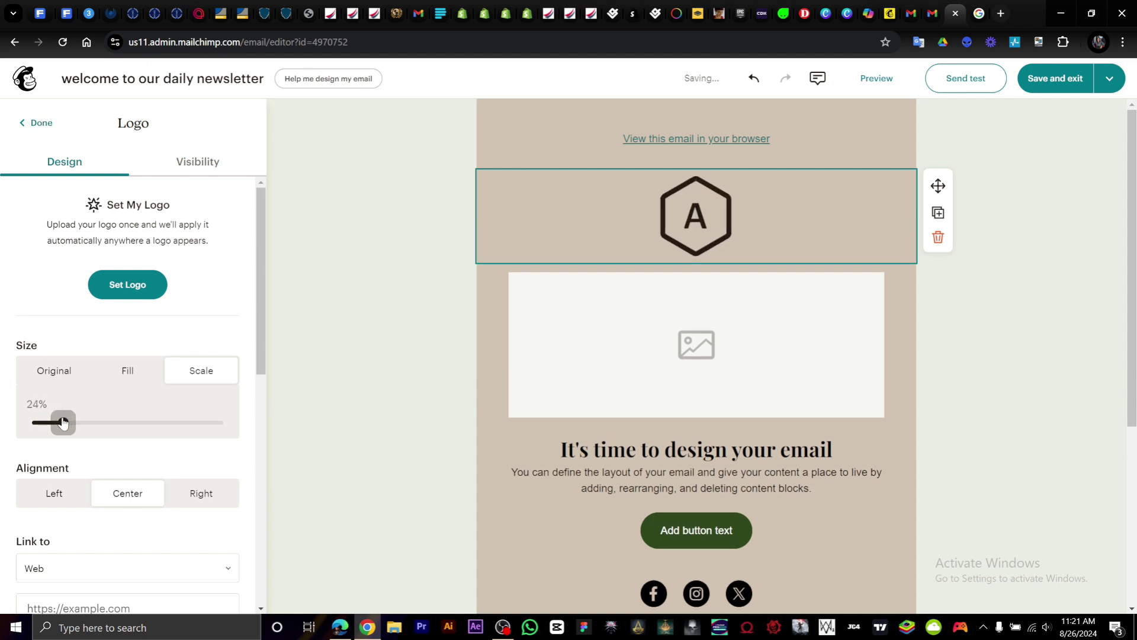
scroll(107, 396, "down", 2)
scroll(107, 396, "down", 2)
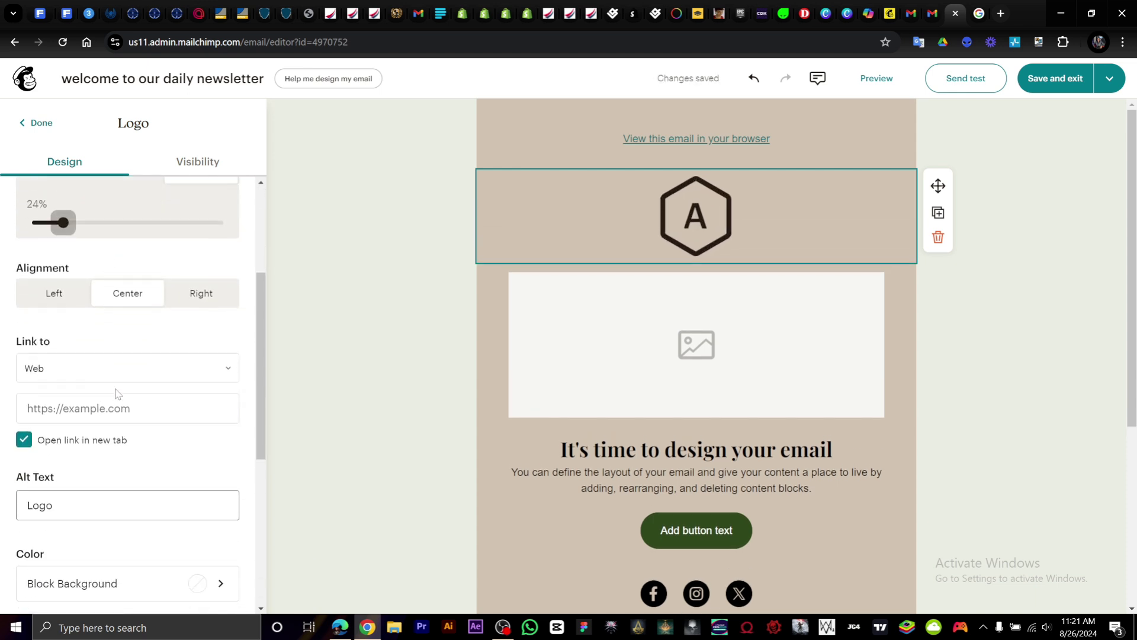
Keep the logo's link type as Web, then select the image placeholder block.
left_click(152, 369)
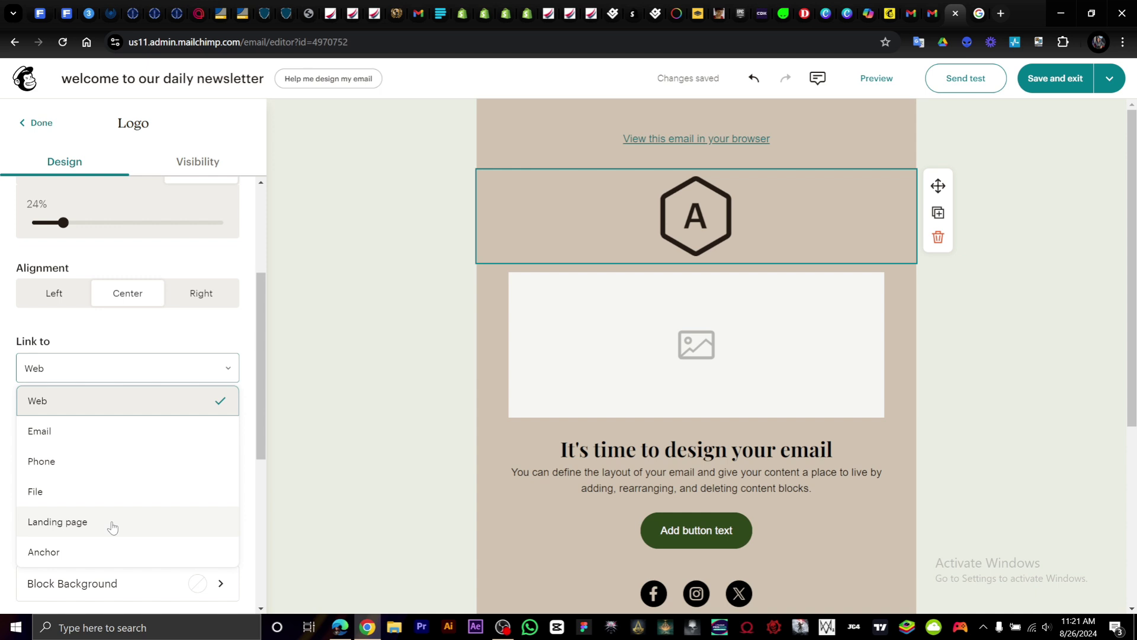
left_click(117, 521)
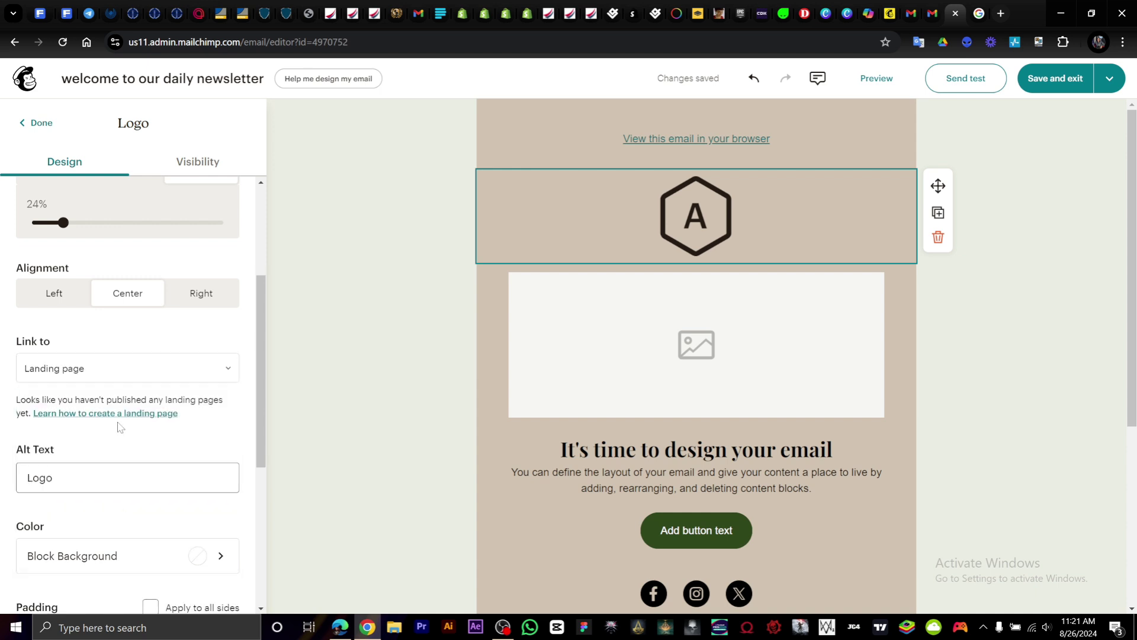
left_click(127, 370)
left_click(109, 400)
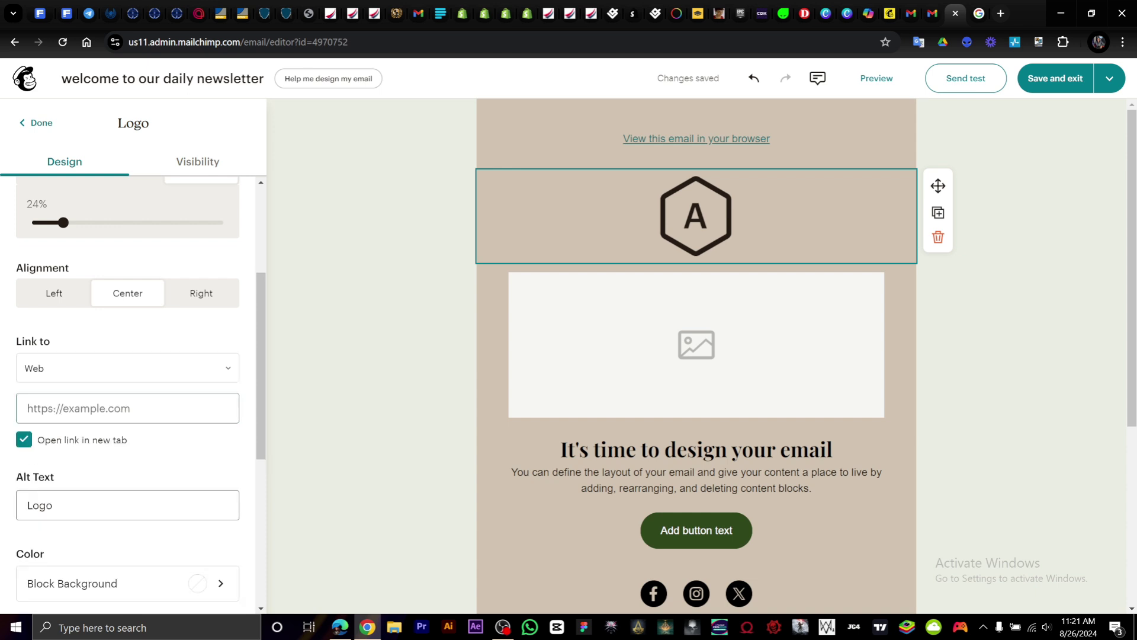
scroll(109, 472, "down", 2)
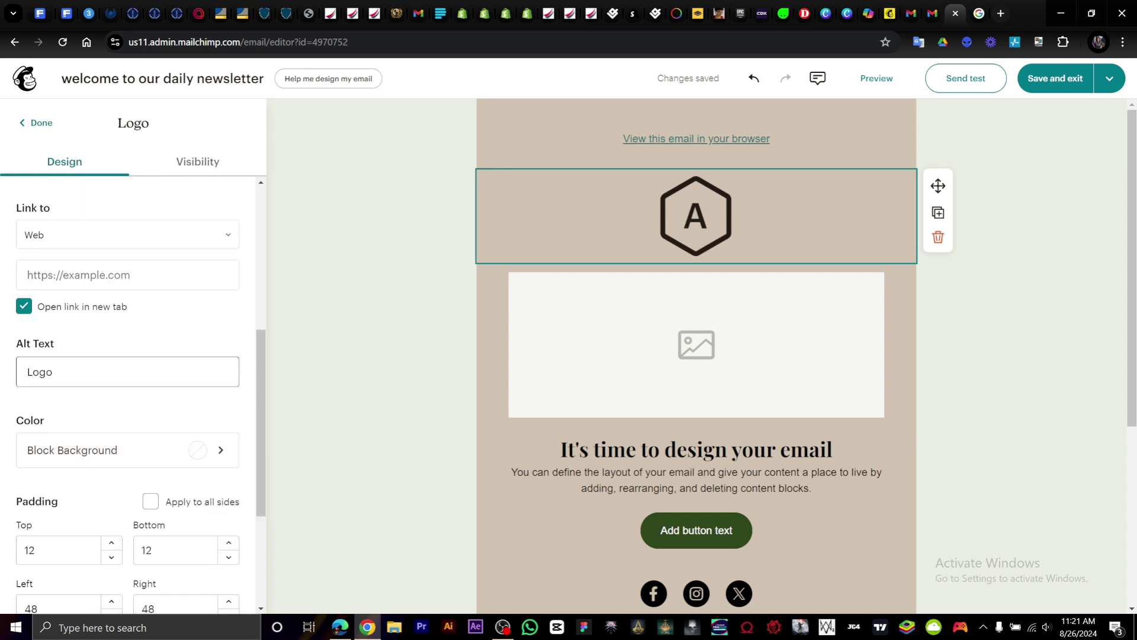
scroll(122, 464, "down", 3)
scroll(121, 463, "up", 1)
scroll(121, 463, "down", 1)
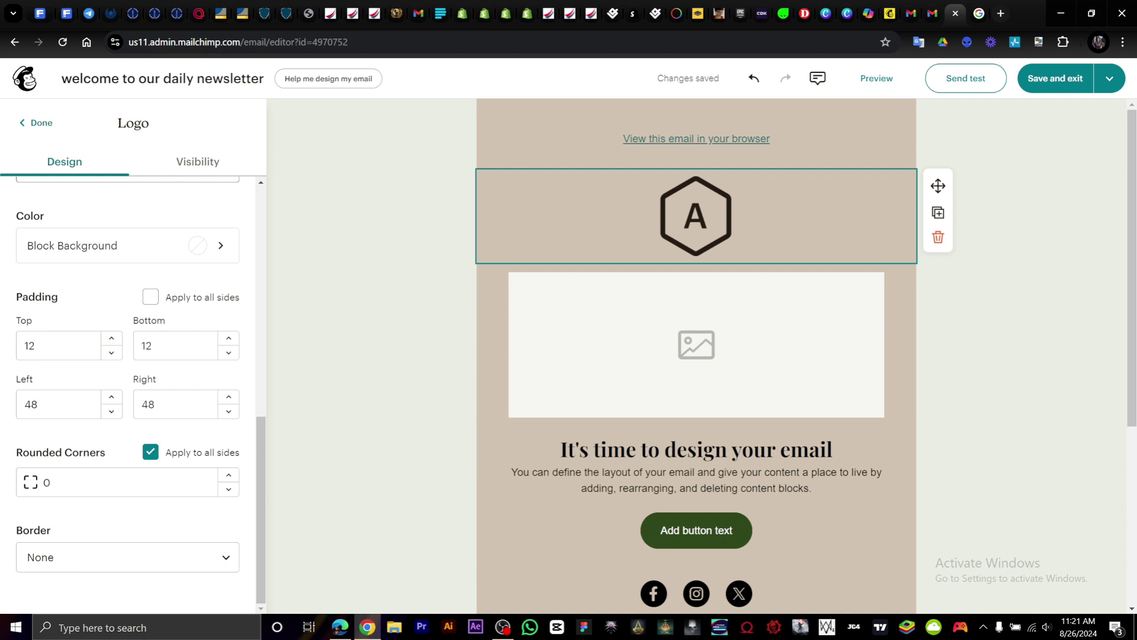
scroll(122, 463, "up", 6)
scroll(122, 464, "up", 2)
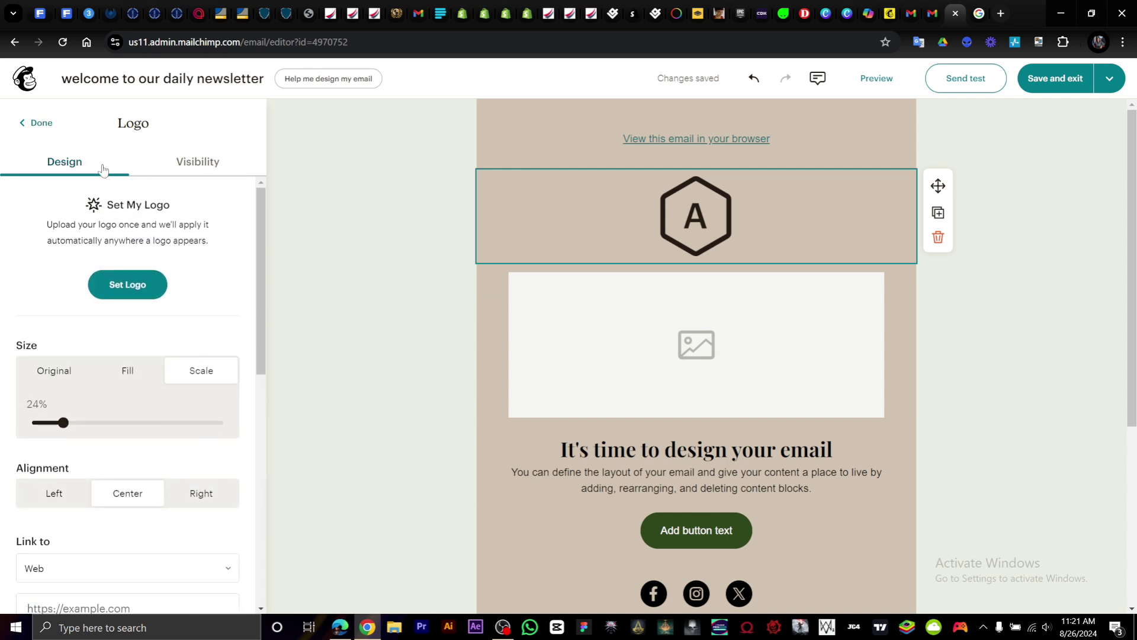
left_click(594, 318)
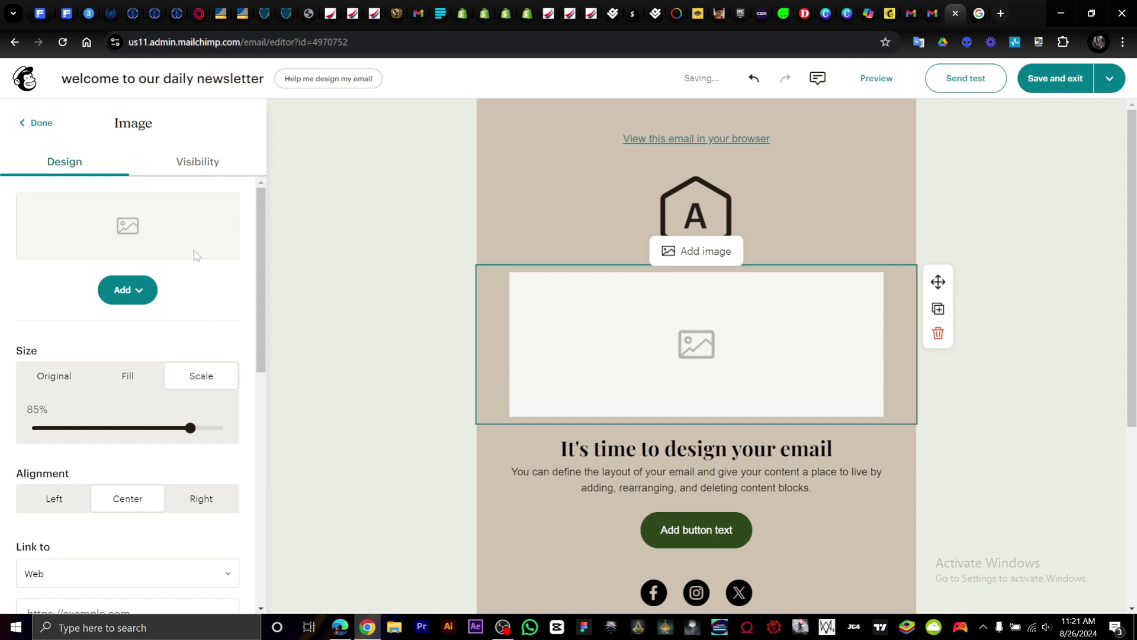
Upload 'Group 1218 (1)' from Downloads into the image block.
left_click(138, 290)
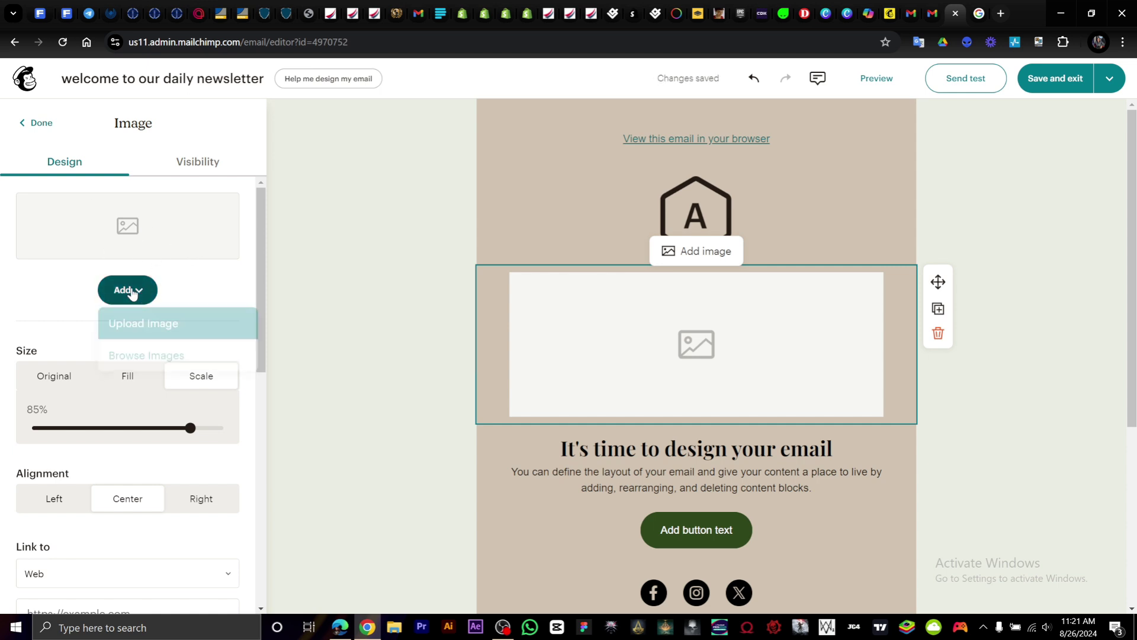
left_click(163, 340)
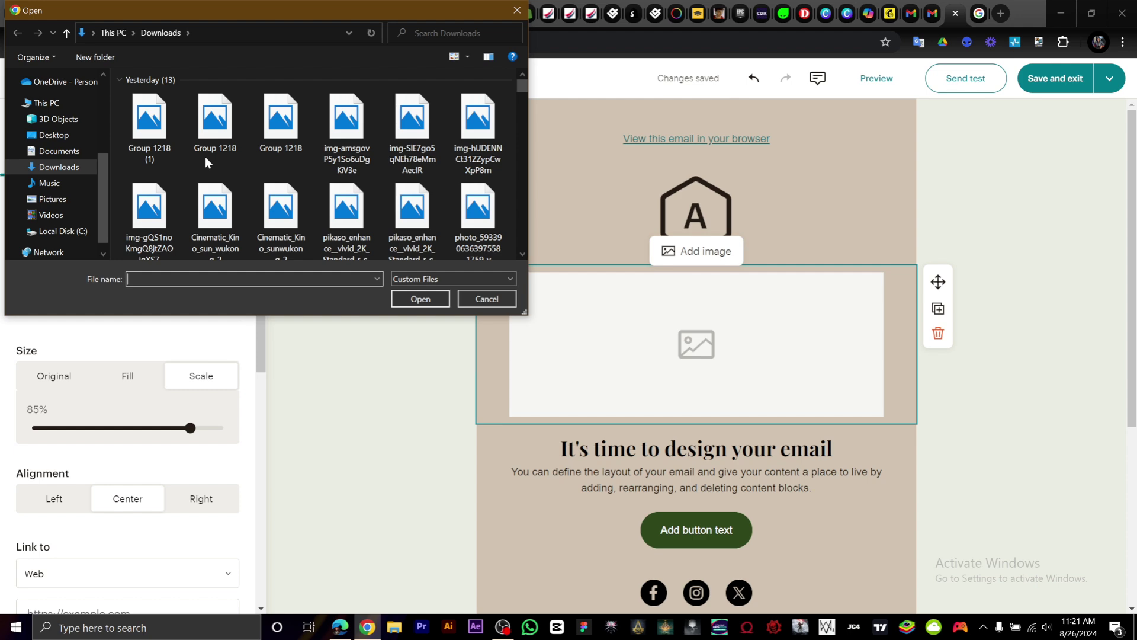
double_click(175, 143)
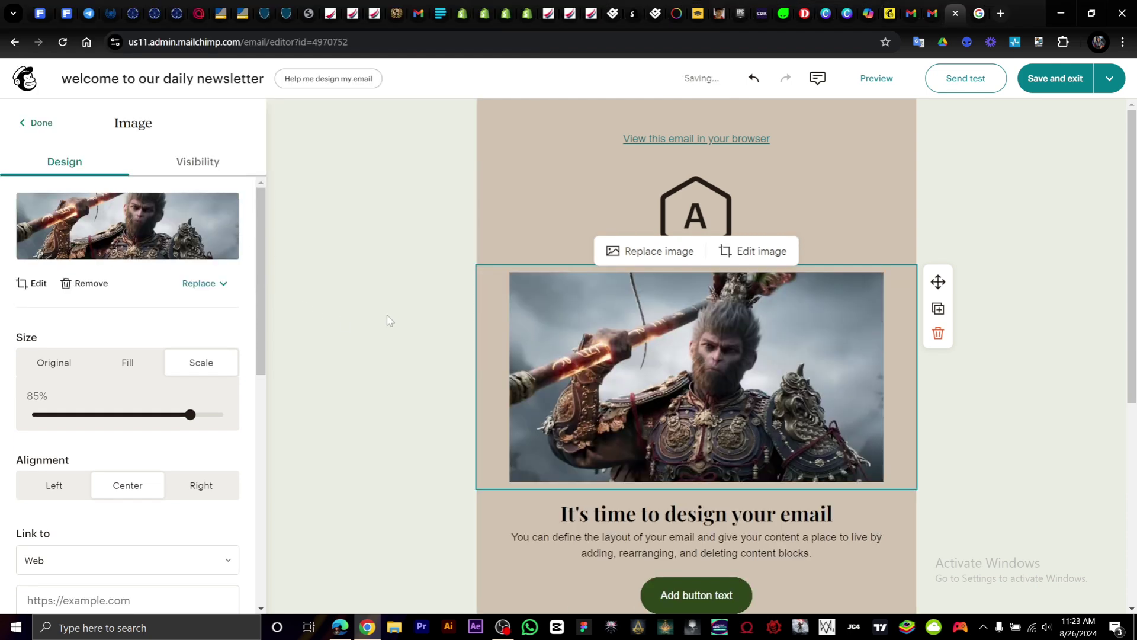
left_click(284, 222)
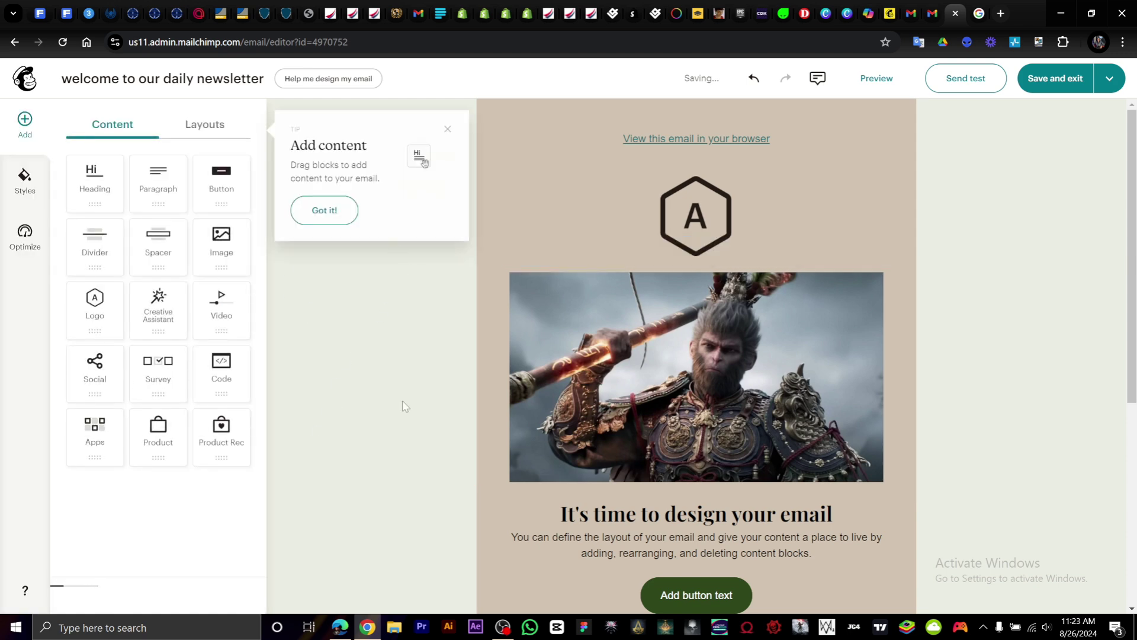
Replace the heading 'It's time to design your email' with 'Sun wukong New Game Out Now'.
scroll(694, 218, "down", 3)
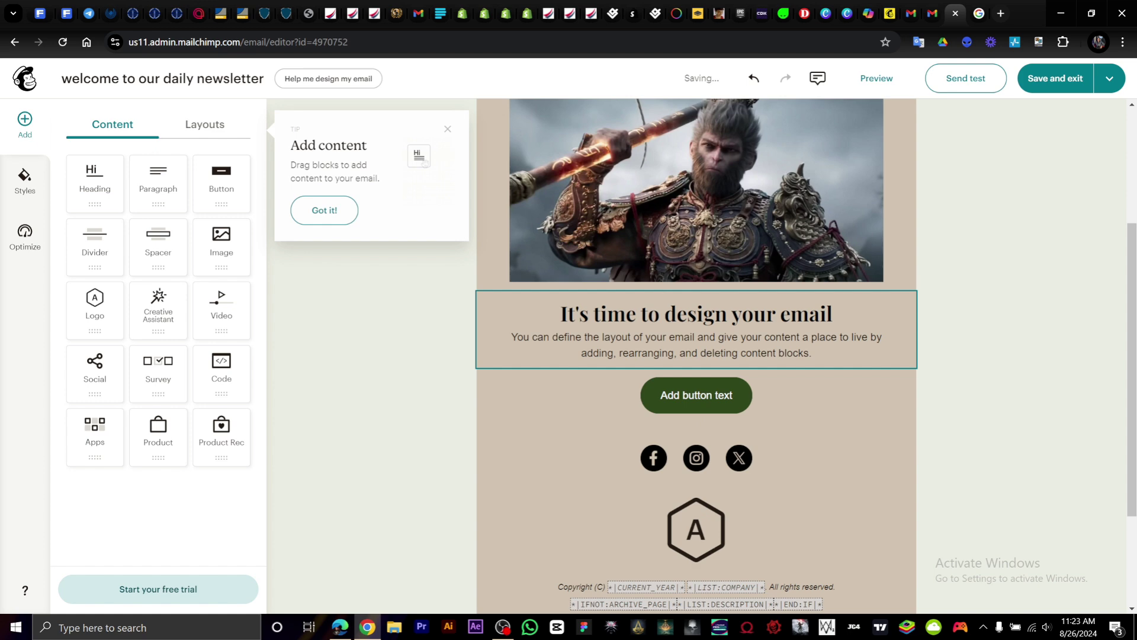
left_click(668, 352)
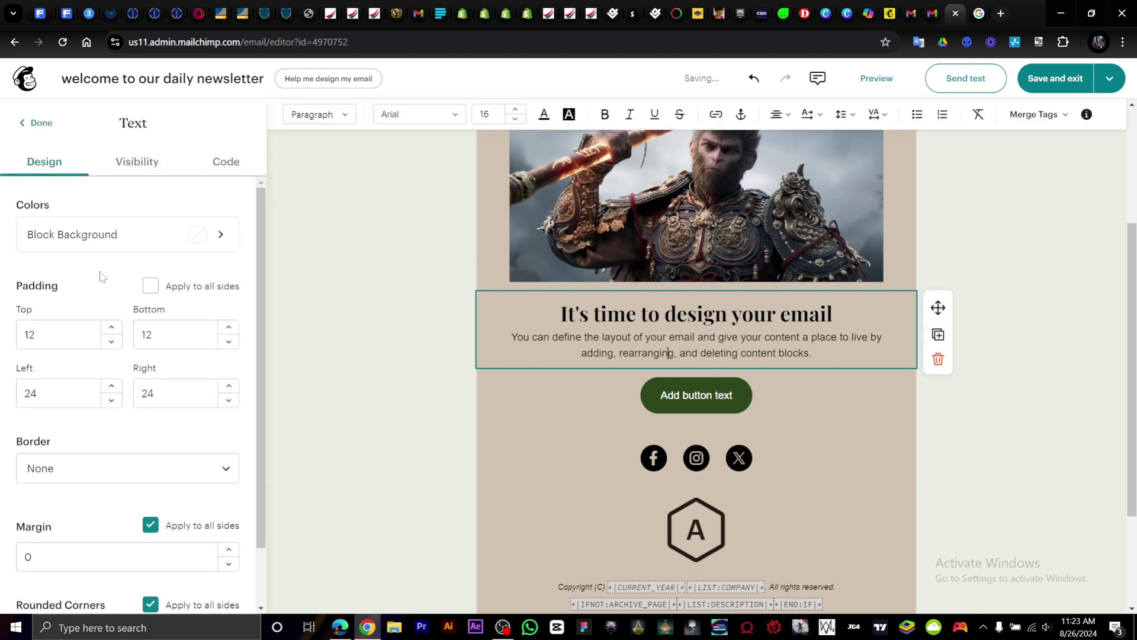
scroll(136, 318, "down", 1)
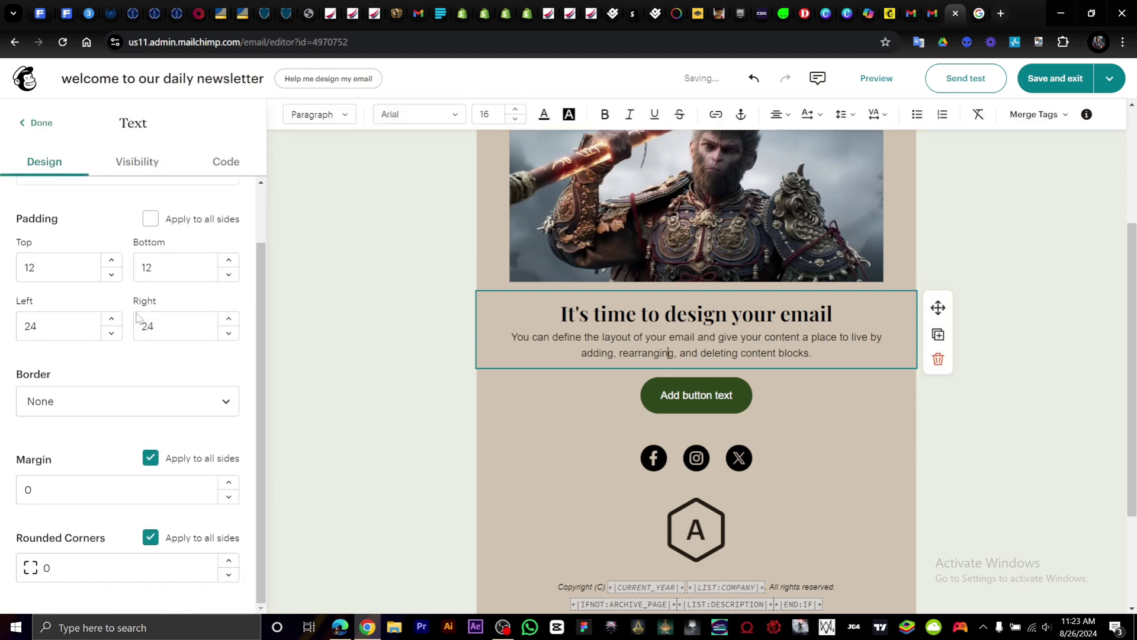
left_click_drag(812, 353, 560, 313)
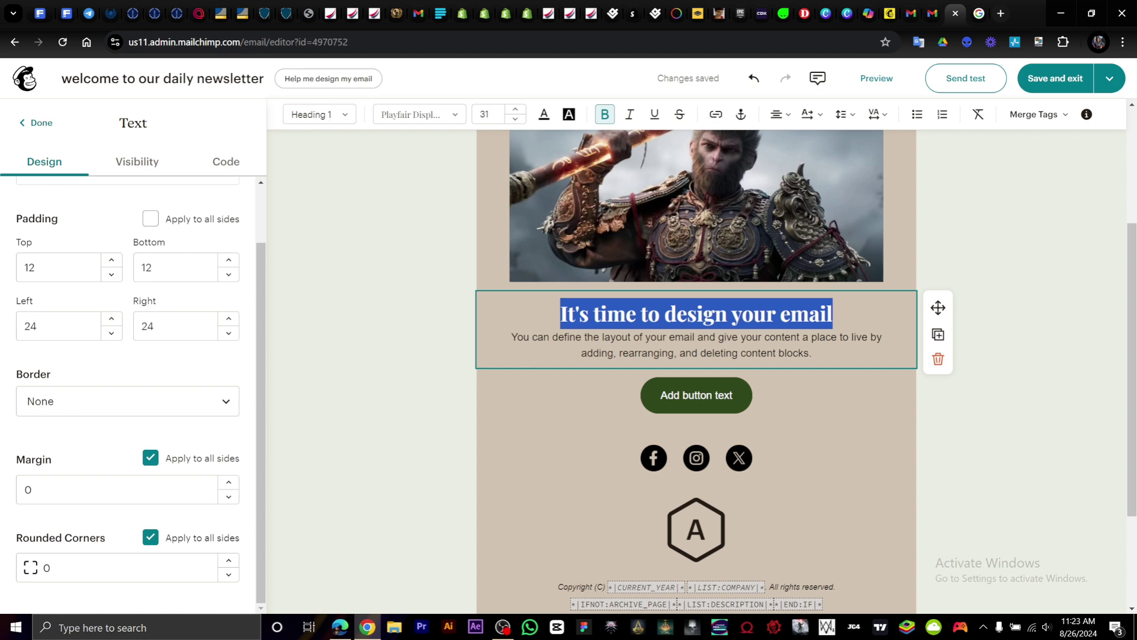
type("S")
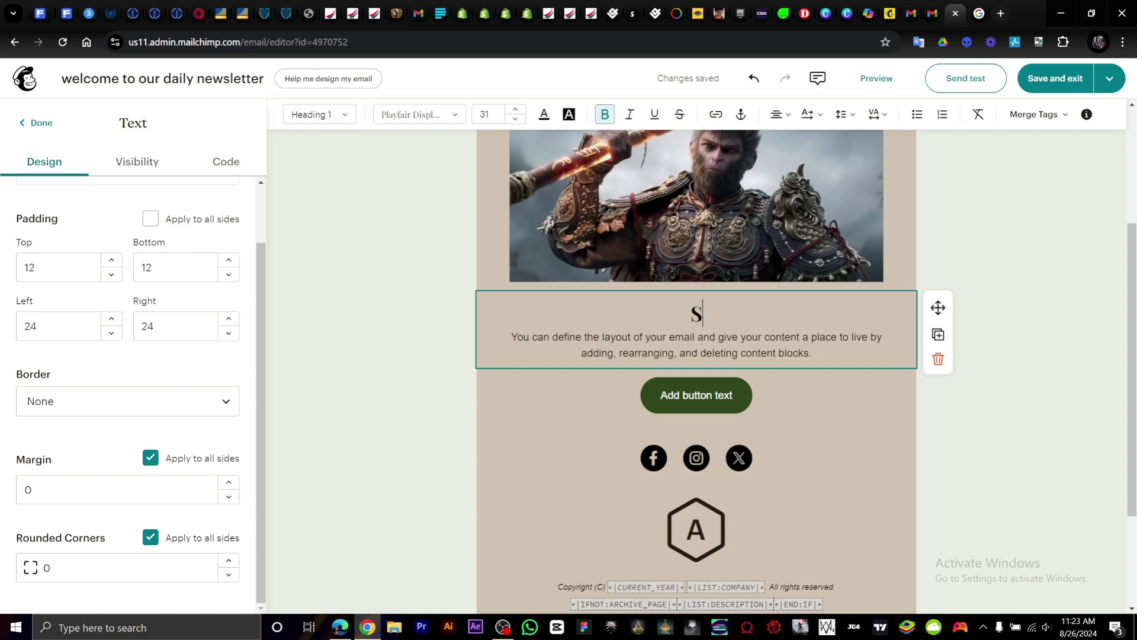
type("un wukong ")
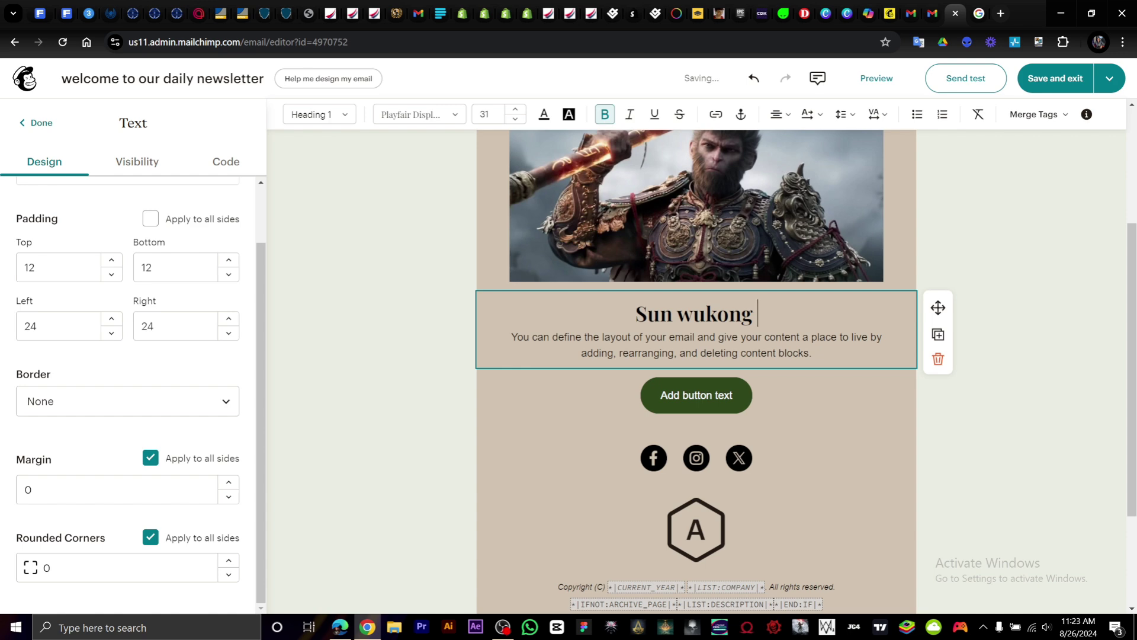
type("New Game Out Now")
left_click_drag(511, 336, 827, 370)
left_click(985, 462)
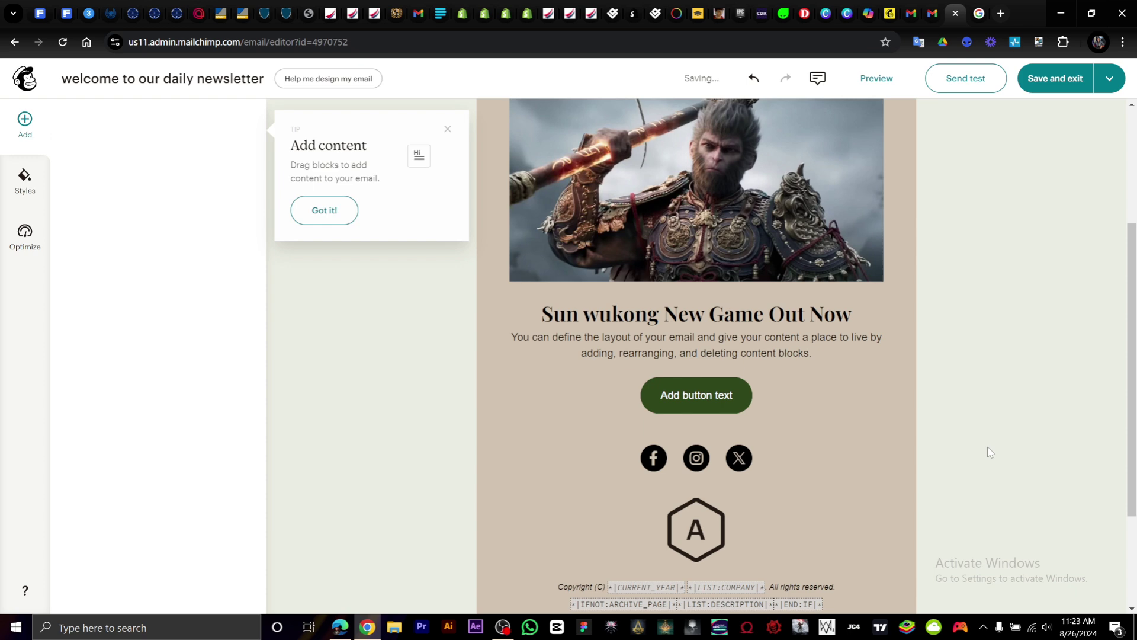
Change the button label from 'Add button text' to 'preview game'.
left_click(696, 395)
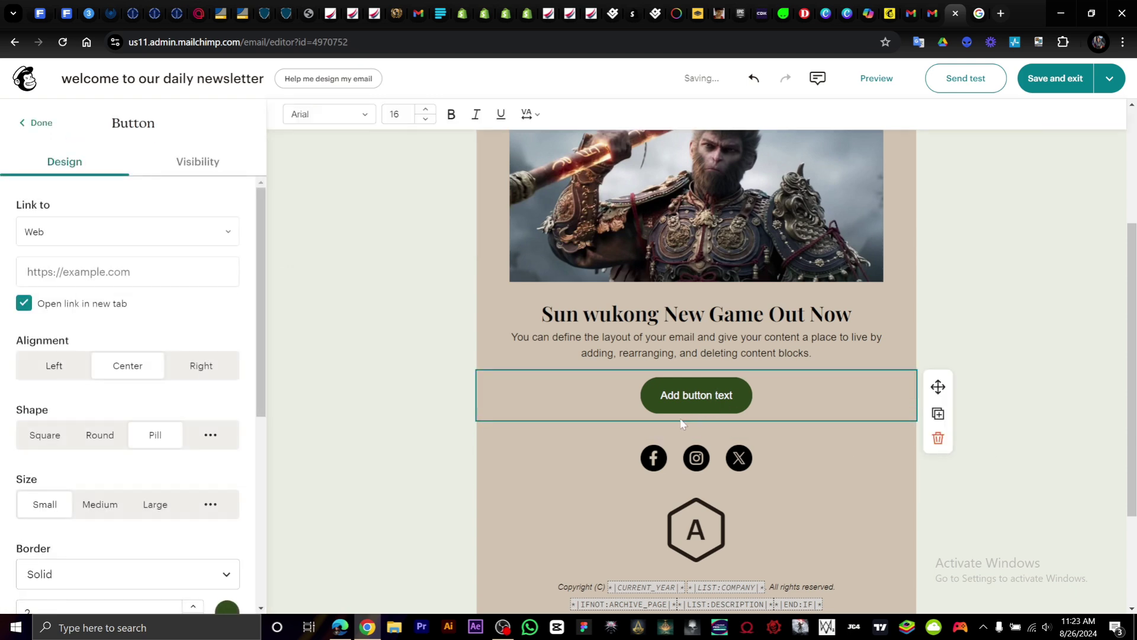
left_click(716, 395)
type("preview")
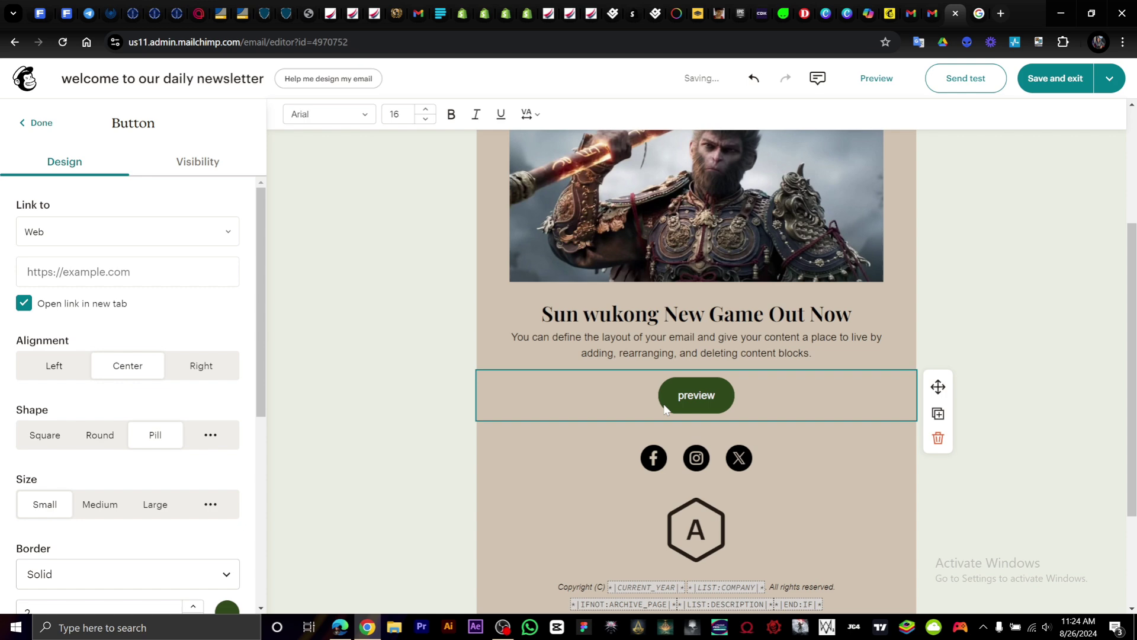
type(" game")
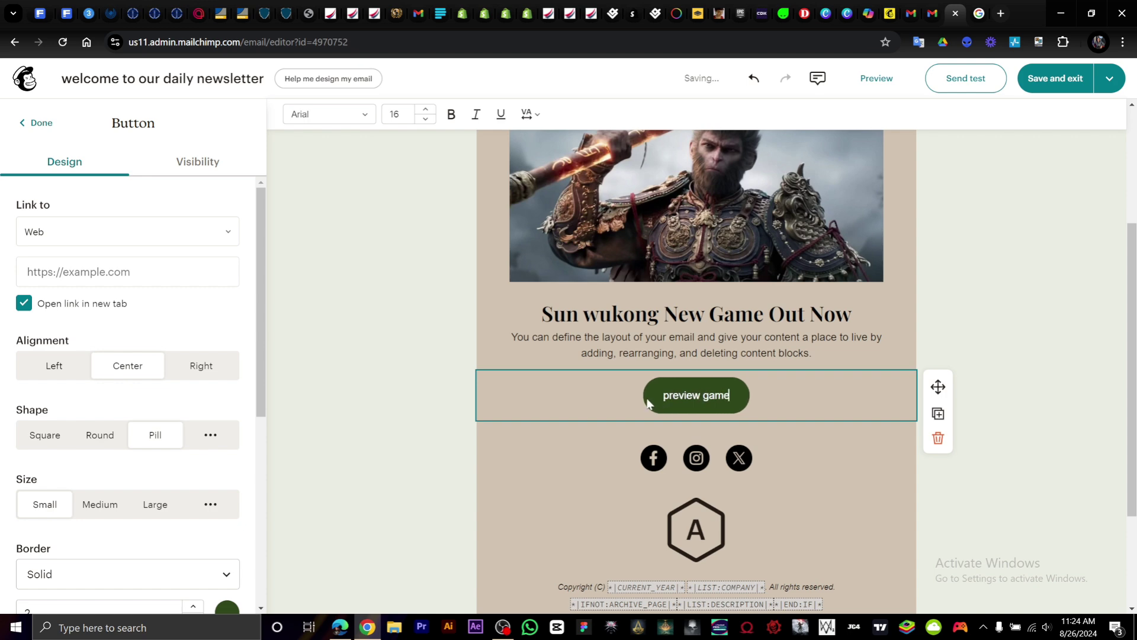
scroll(770, 440, "down", 1)
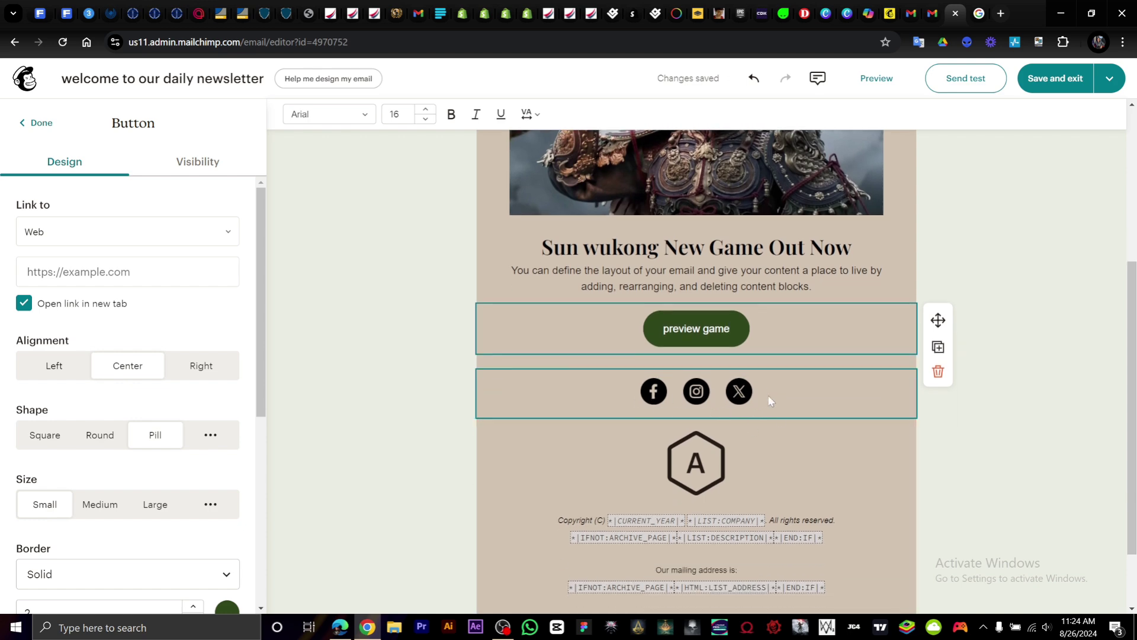
Select the social icons block, then return to the content blocks list.
left_click(783, 398)
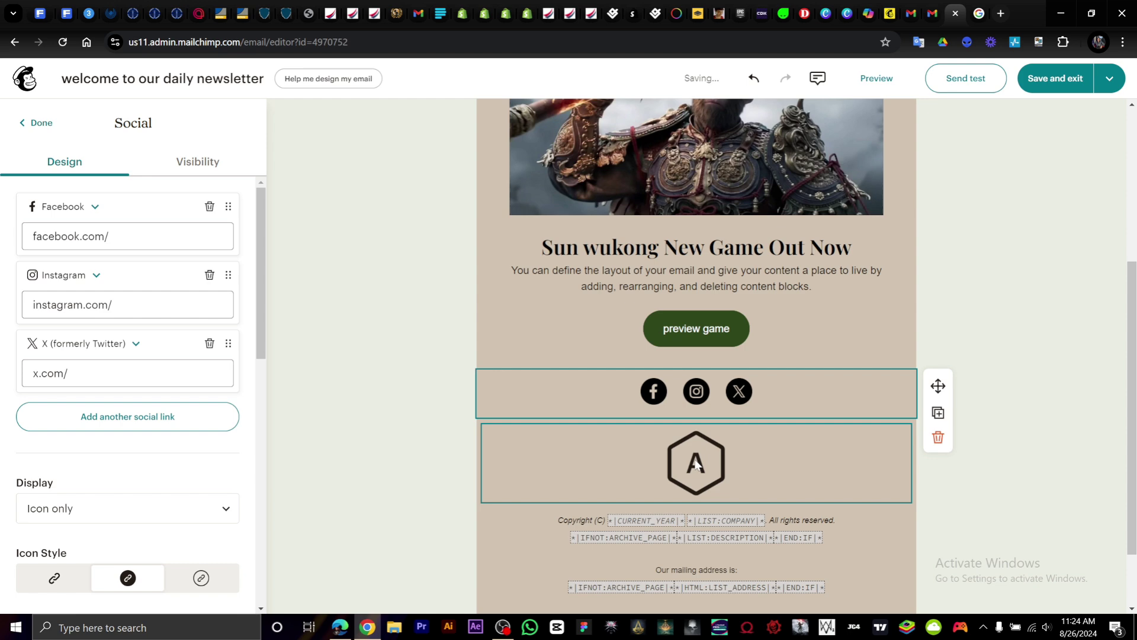
scroll(752, 461, "down", 1)
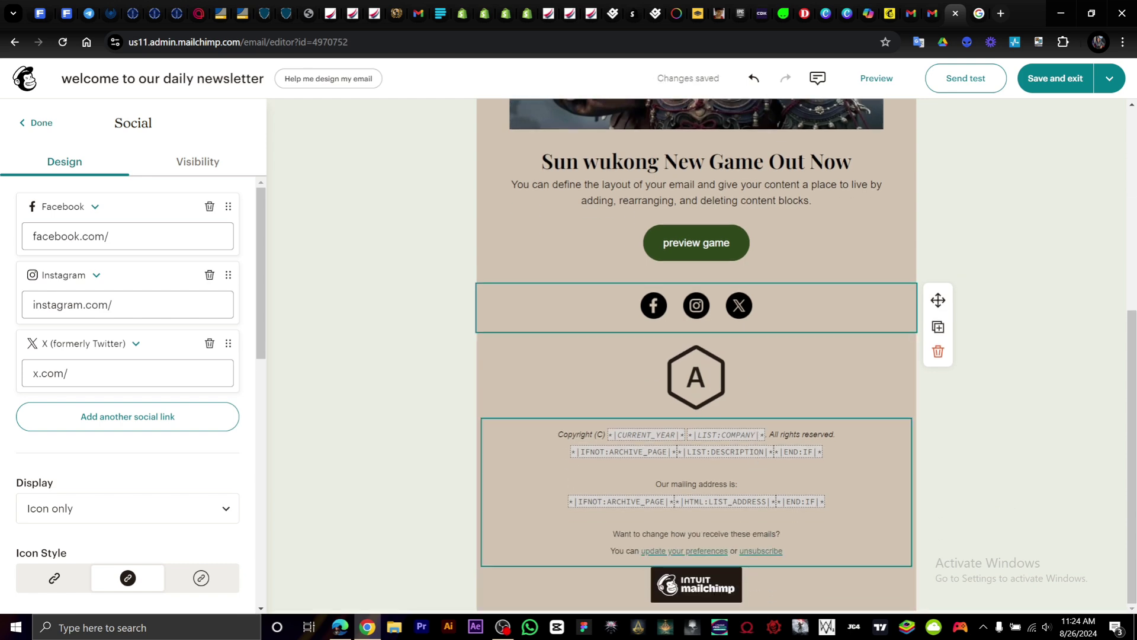
left_click(1021, 303)
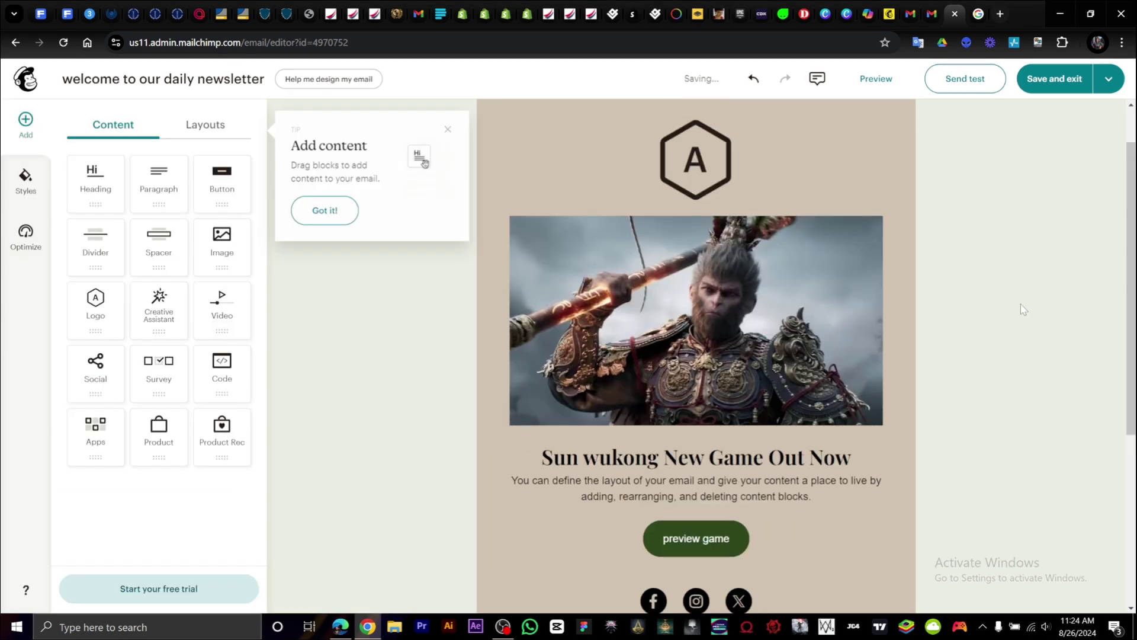
scroll(604, 341, "down", 5)
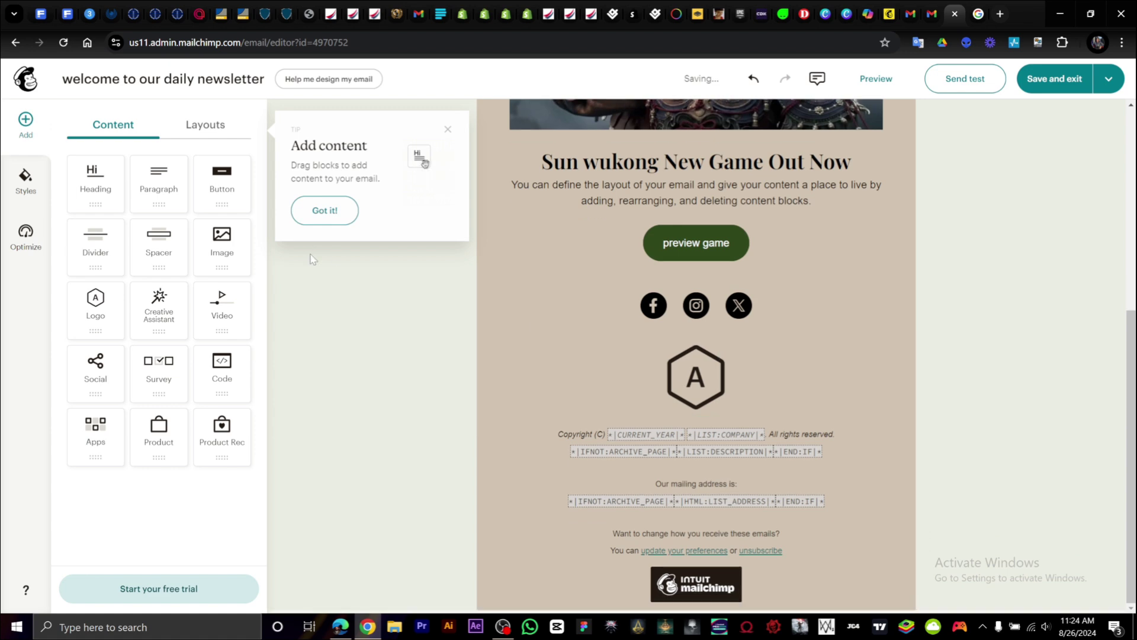
Preview the email's Mobile styles, then switch back to the Desktop style settings.
left_click(26, 190)
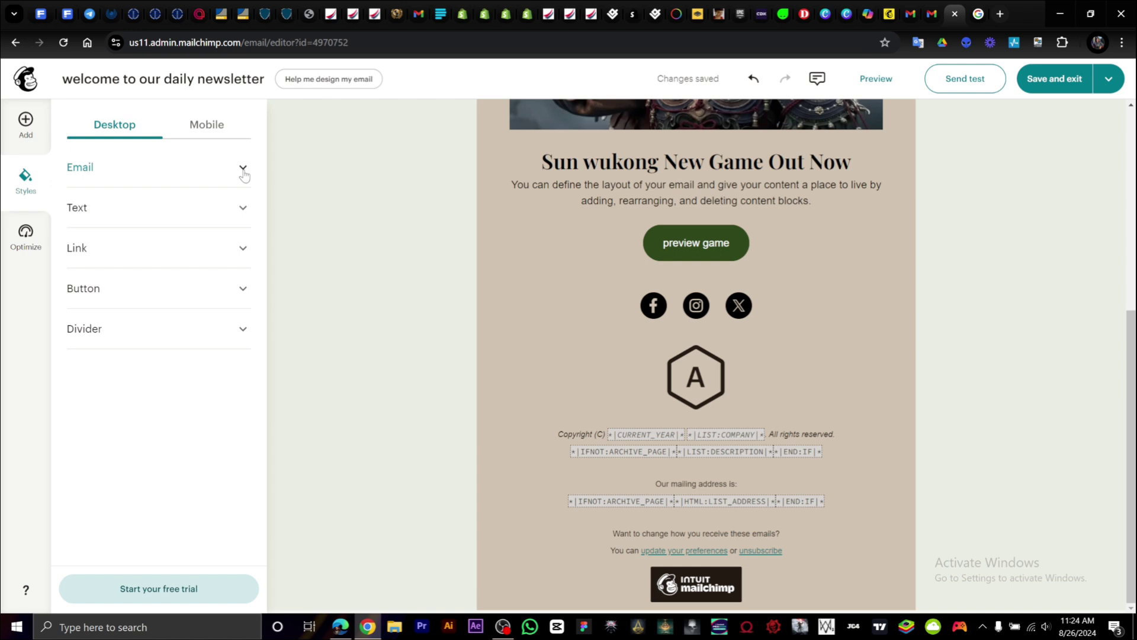
left_click(213, 126)
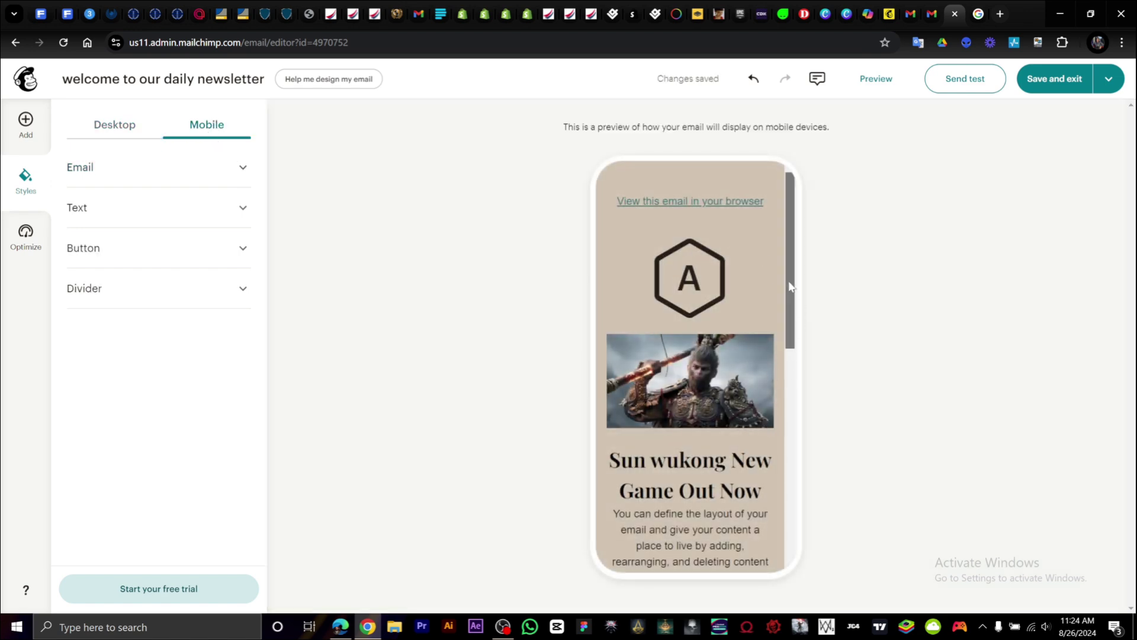
left_click_drag(790, 287, 807, 245)
left_click(124, 127)
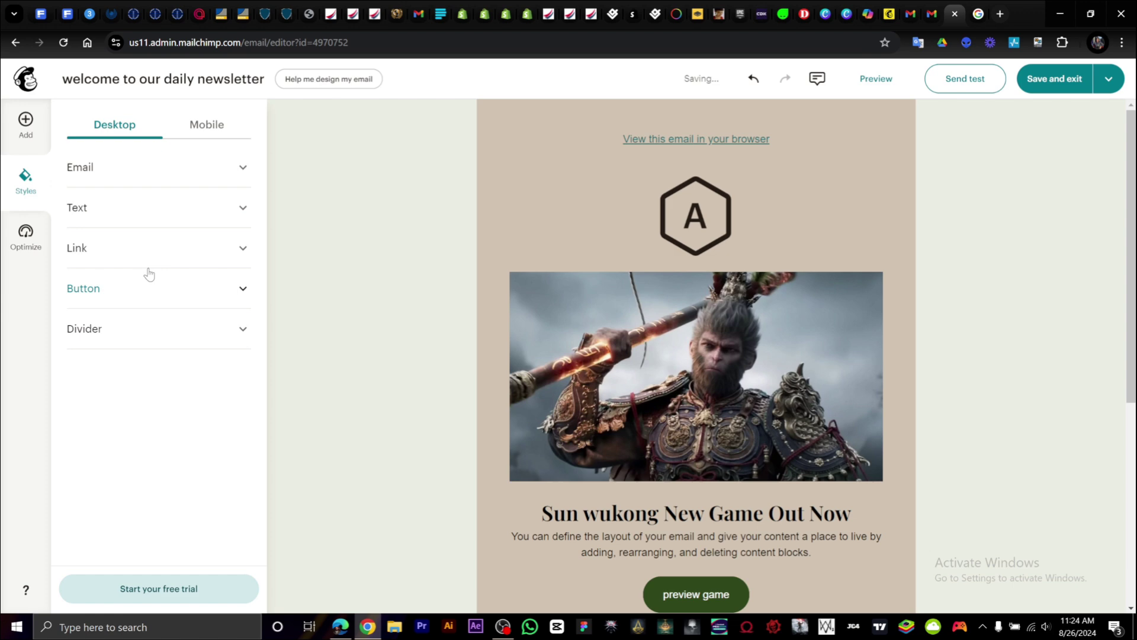
Drag a blank 2-column layout from the Layouts list into the email directly beneath the social icons block.
left_click(26, 124)
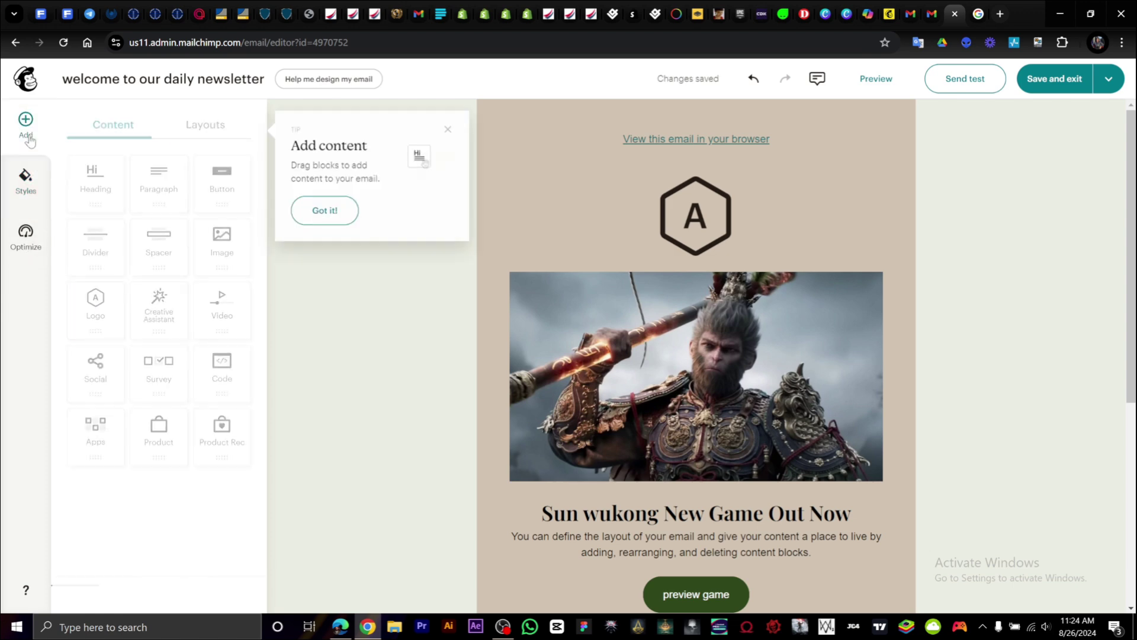
left_click(207, 126)
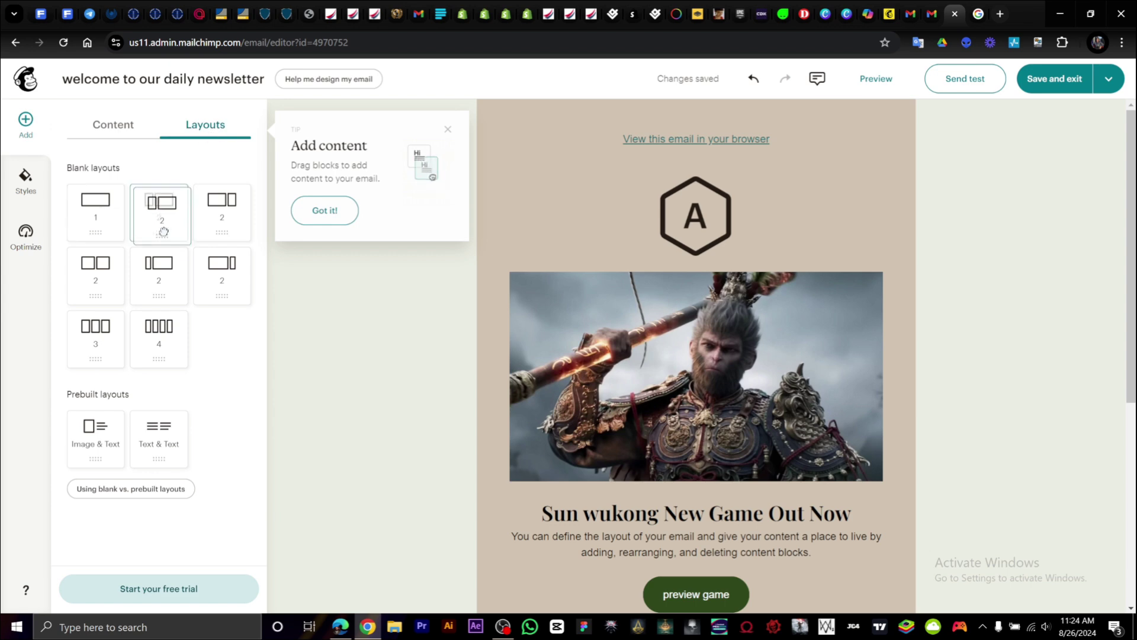
scroll(727, 329, "down", 6)
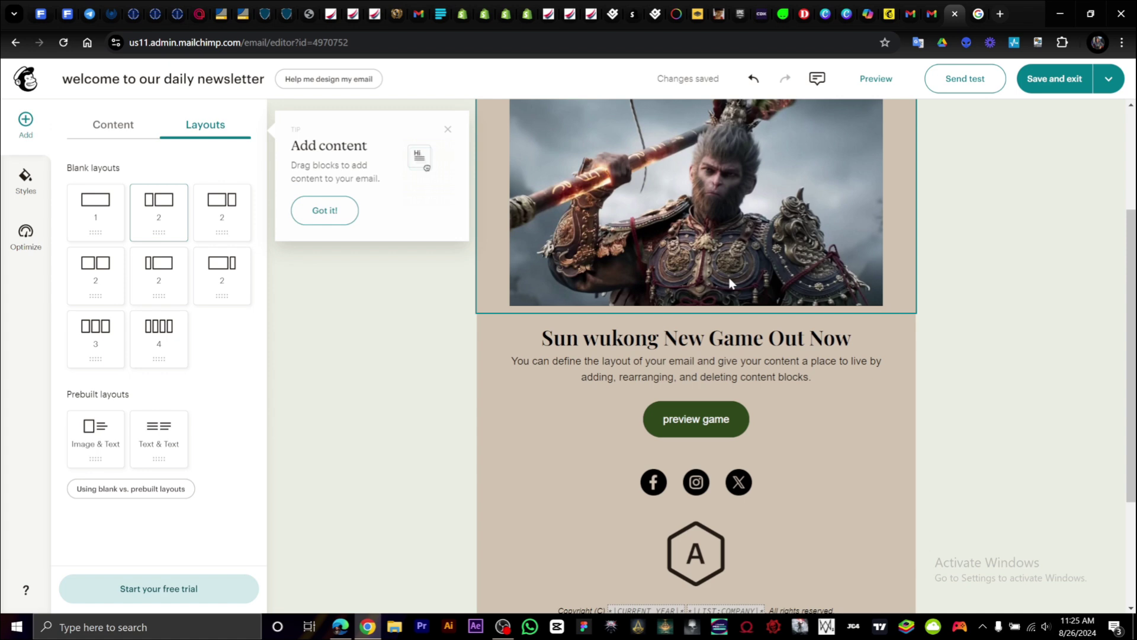
left_click_drag(207, 214, 694, 355)
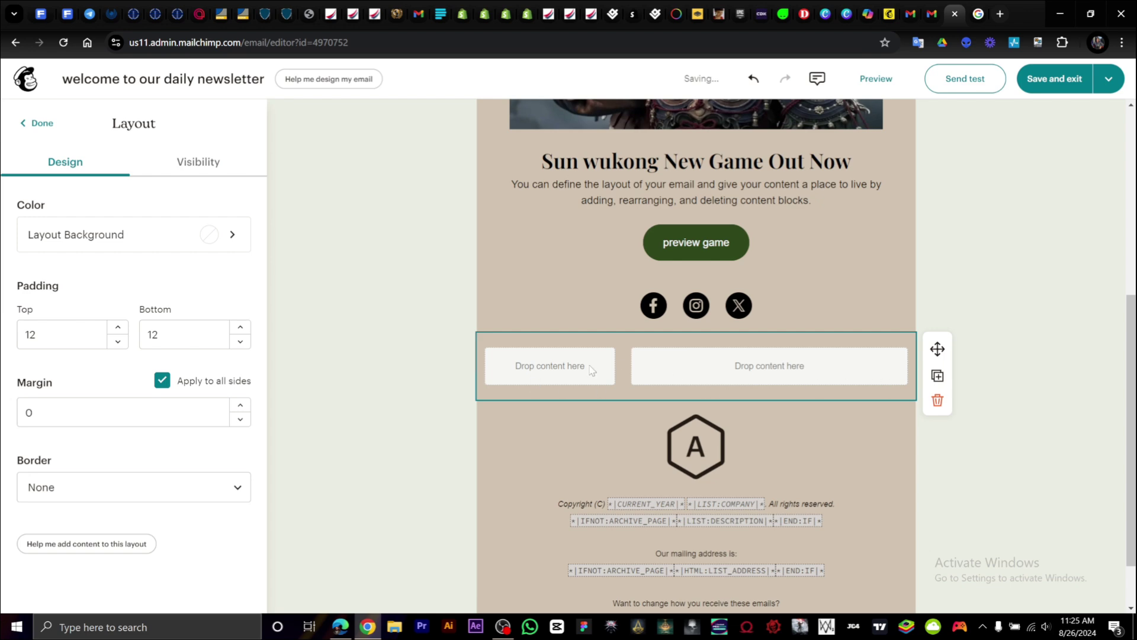
left_click(37, 122)
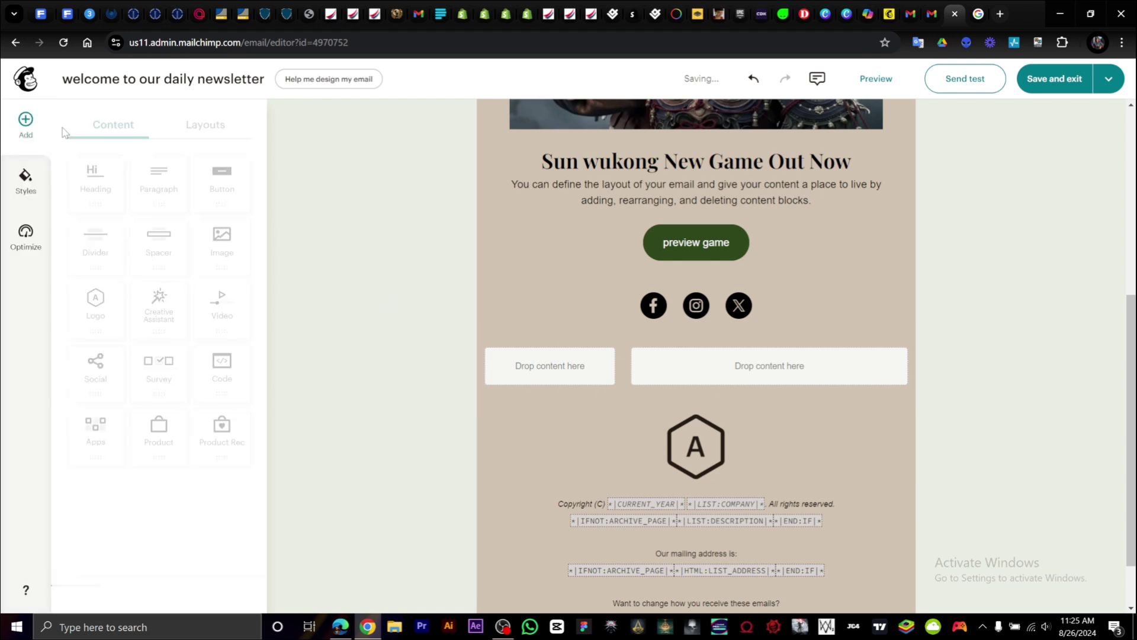
scroll(1105, 346, "up", 5)
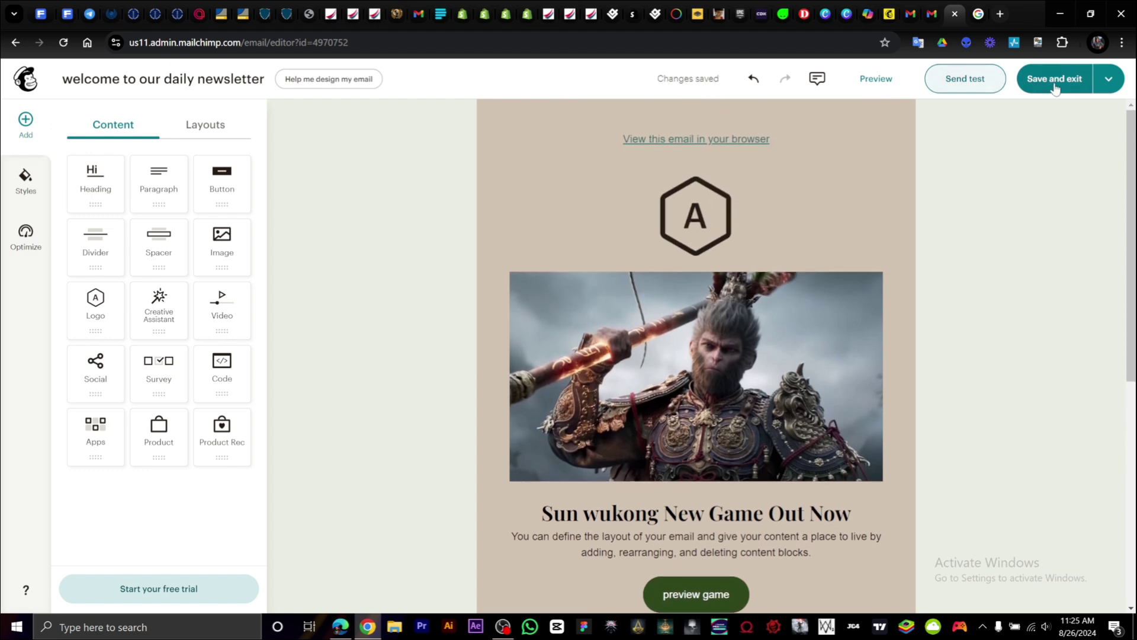
Open the Send test form, then dismiss it and save and exit to the campaign checklist.
left_click(1109, 86)
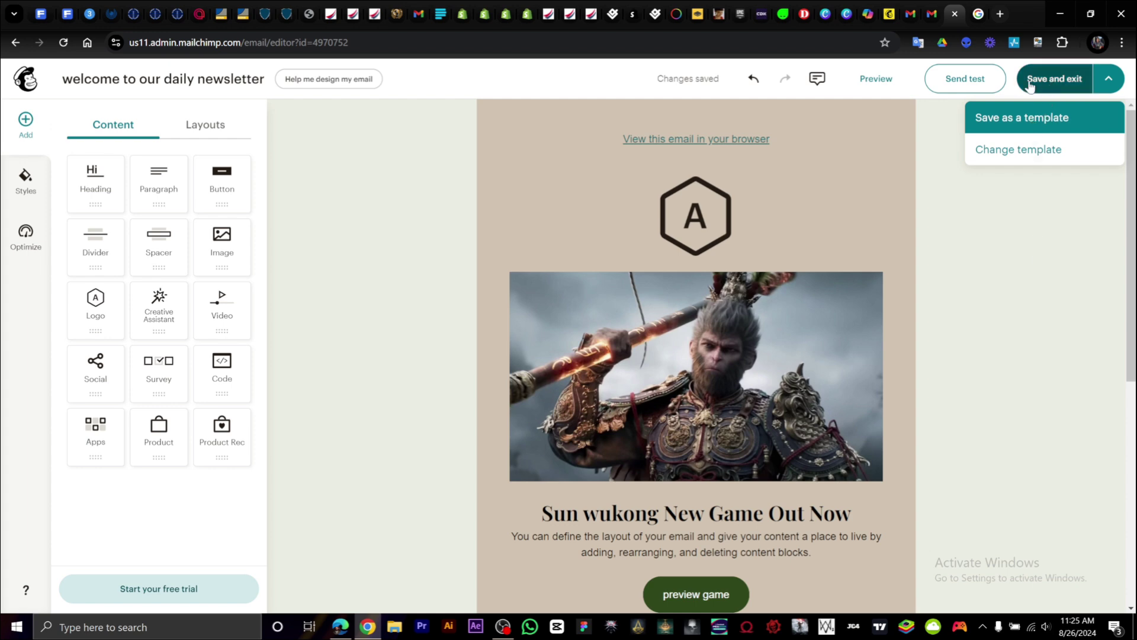
left_click(959, 88)
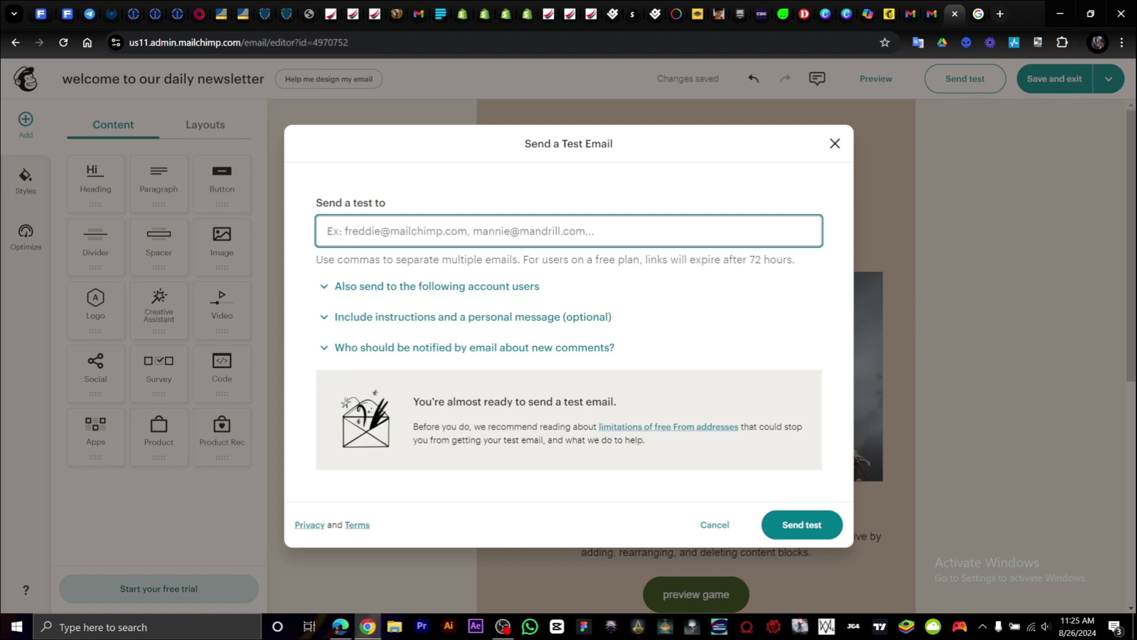
left_click(835, 143)
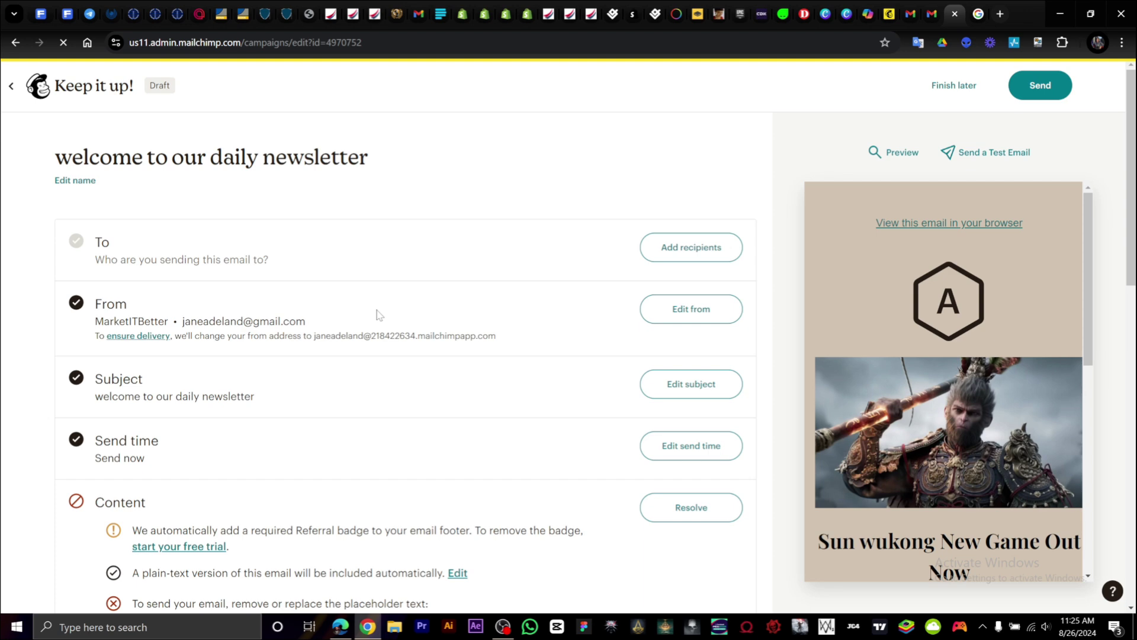
scroll(913, 370, "down", 10)
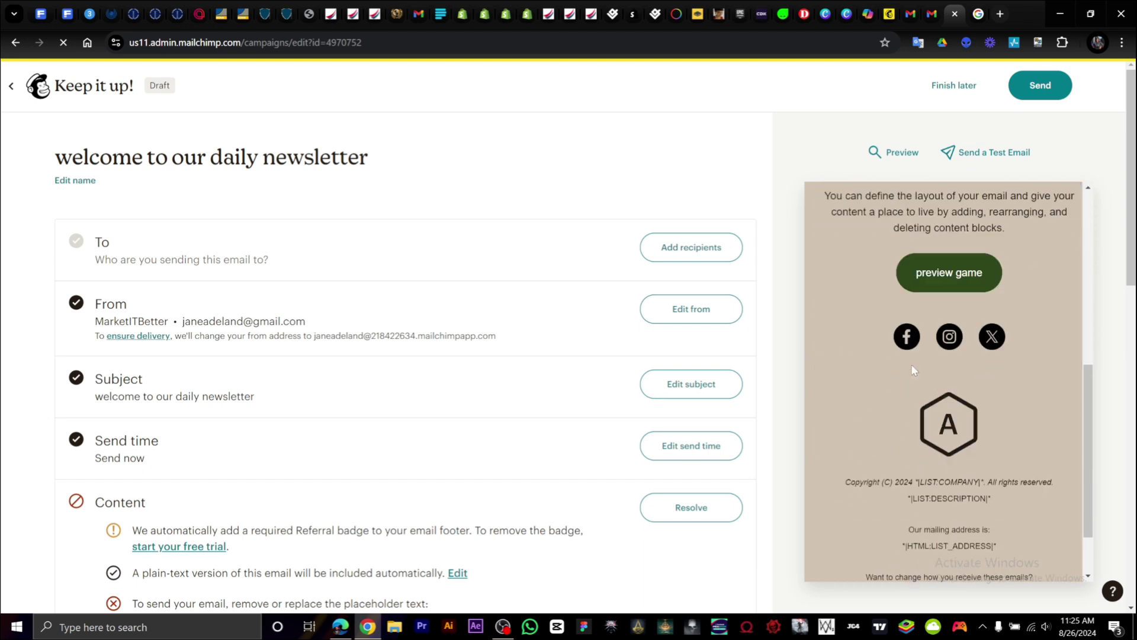
scroll(911, 368, "down", 1)
scroll(387, 329, "down", 3)
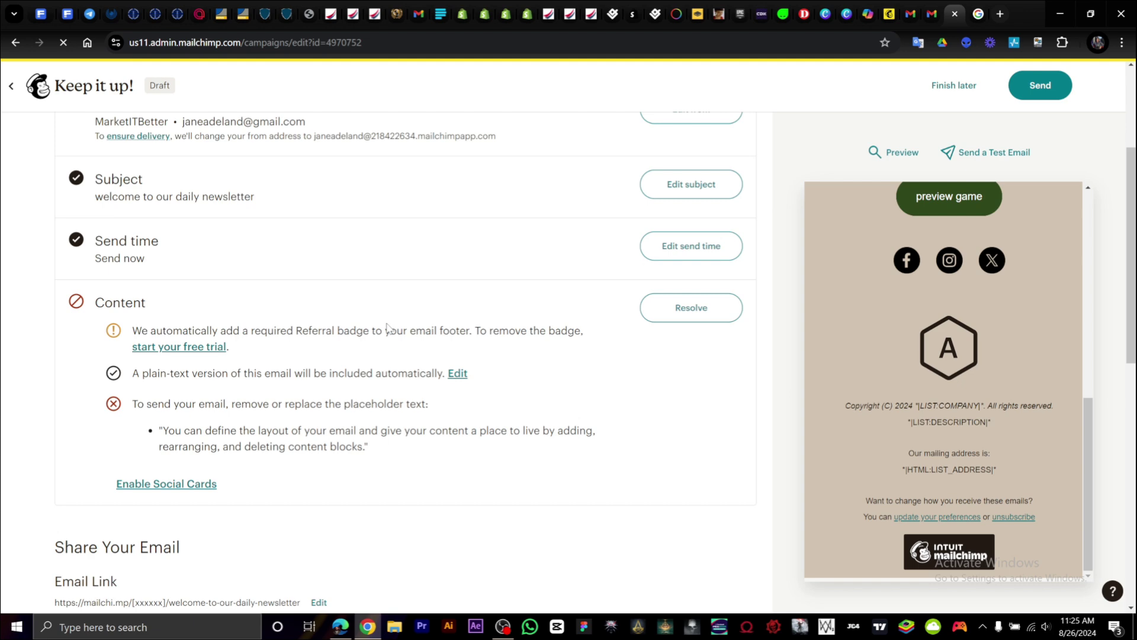
scroll(388, 329, "up", 3)
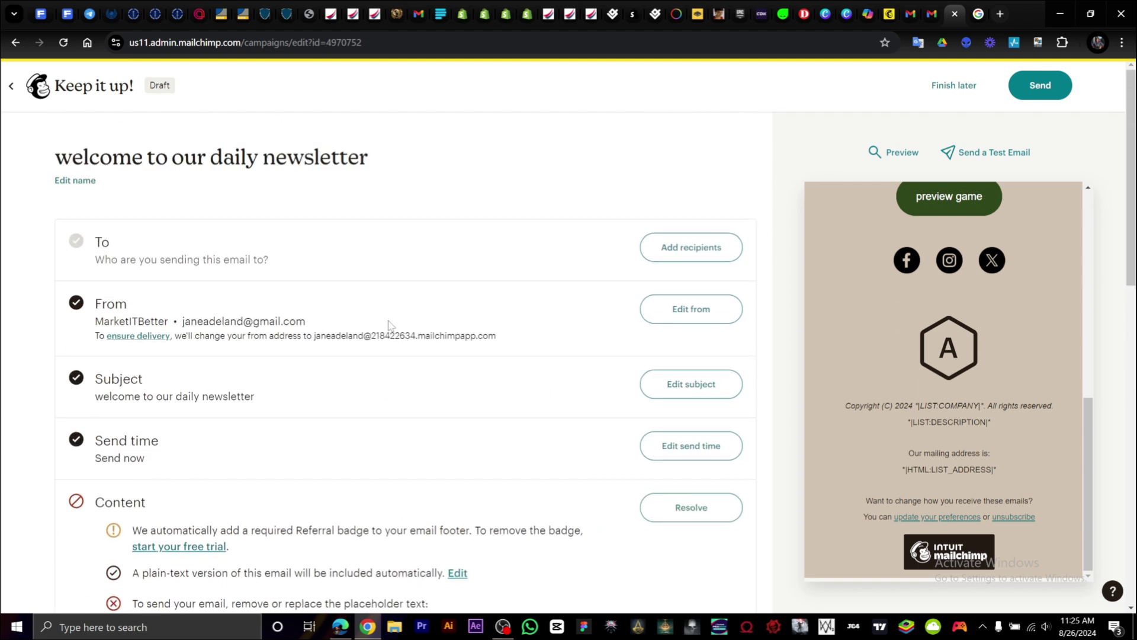